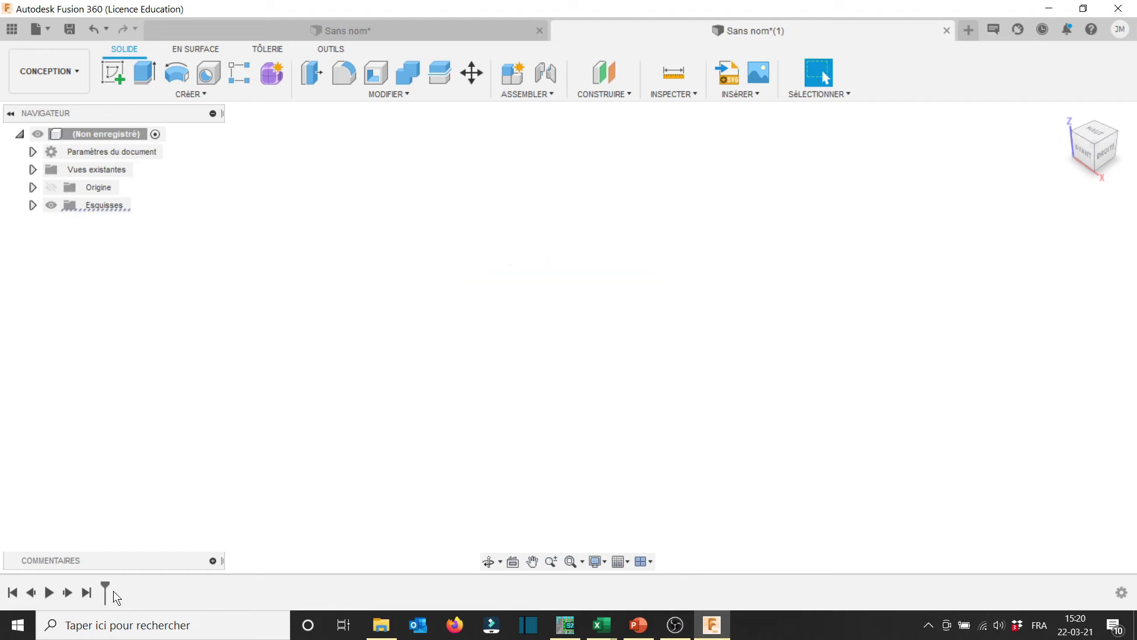
# Start a new sketch on the horizontal XY plane.
pyautogui.click(103, 75)
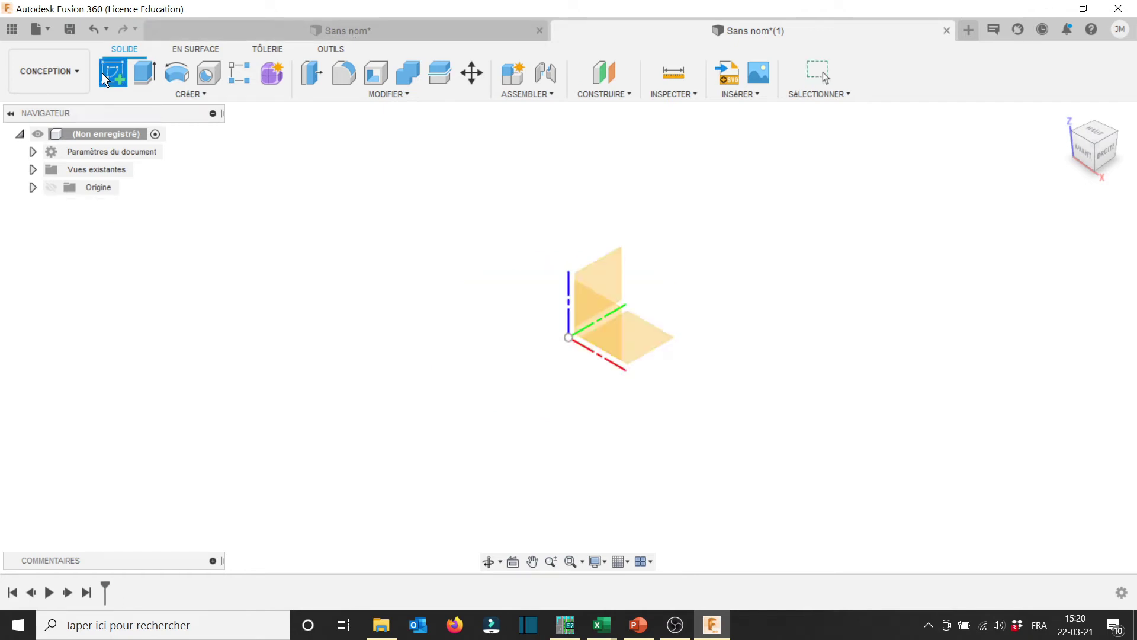
pyautogui.click(632, 337)
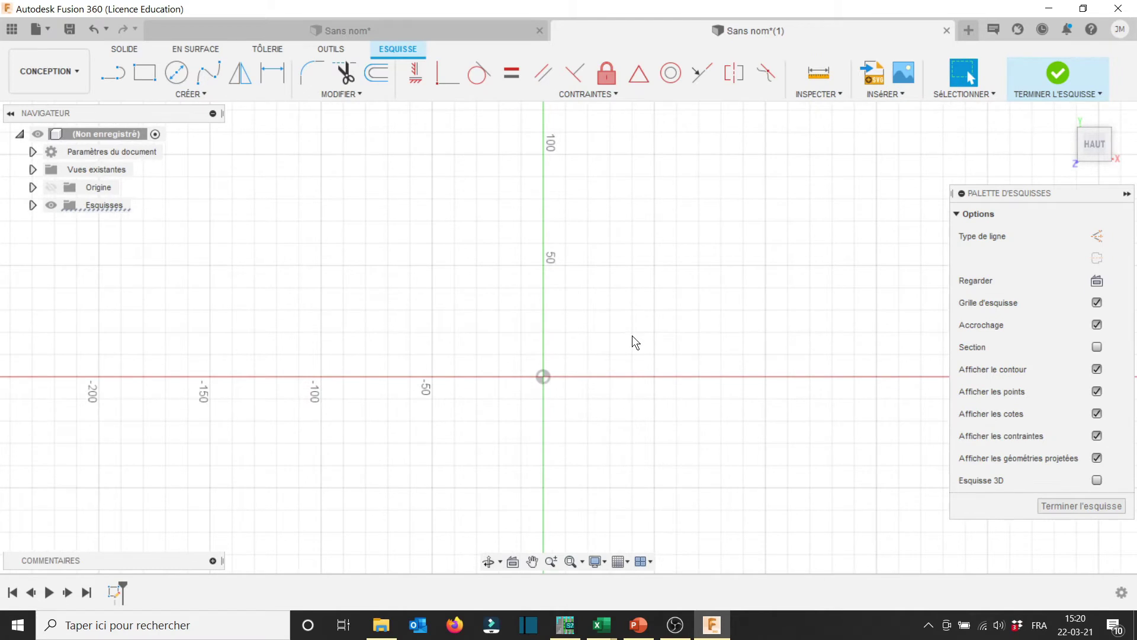
pyautogui.scroll(-1, 632, 335)
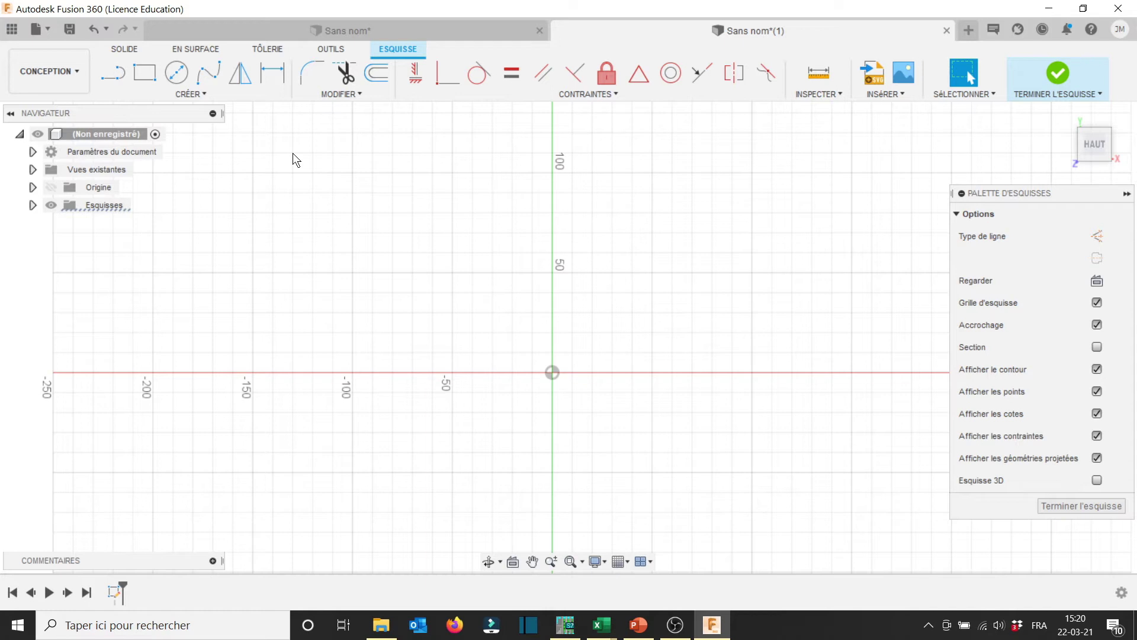
# Sketch a horizontal line from the origin along negative X with length 600/2 mm, and make it a construction line.
pyautogui.click(114, 74)
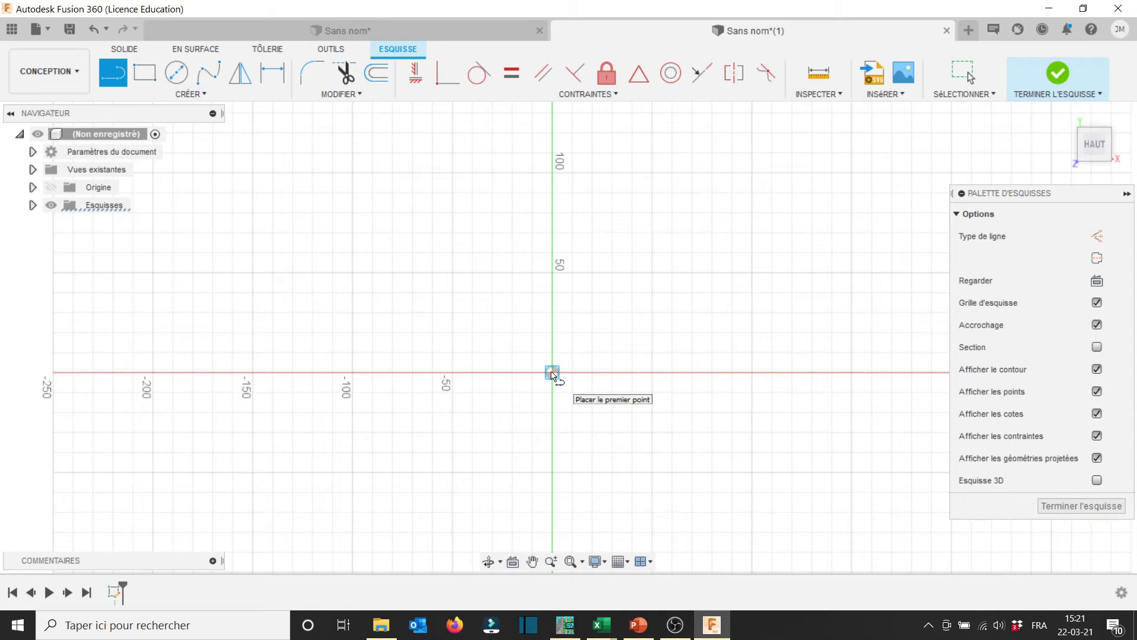
pyautogui.click(552, 373)
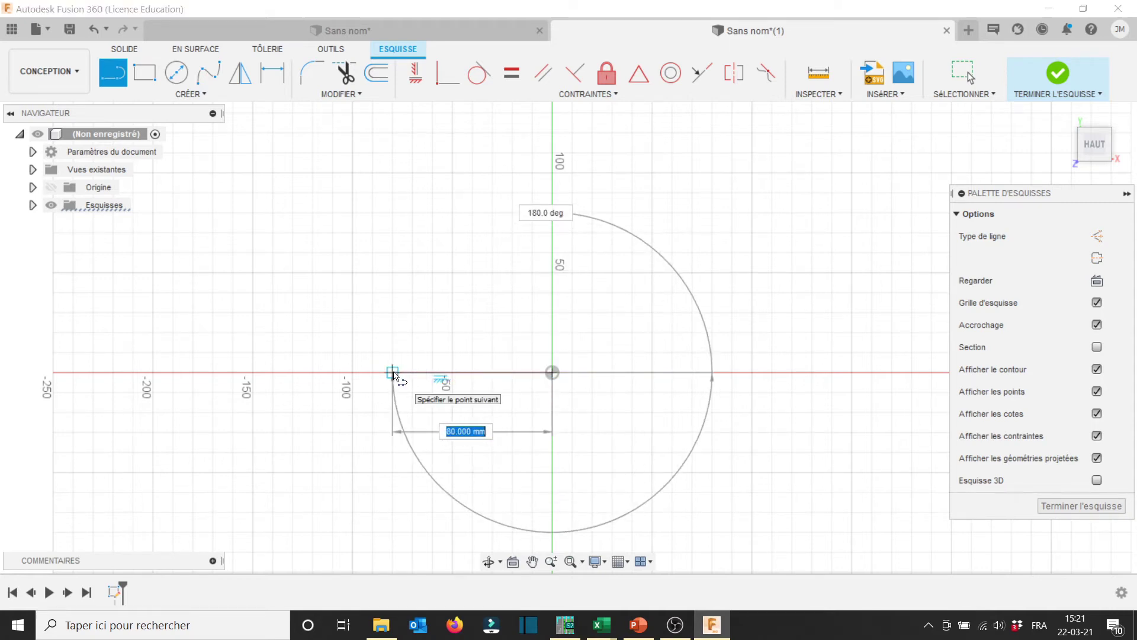
pyautogui.write('600/2')
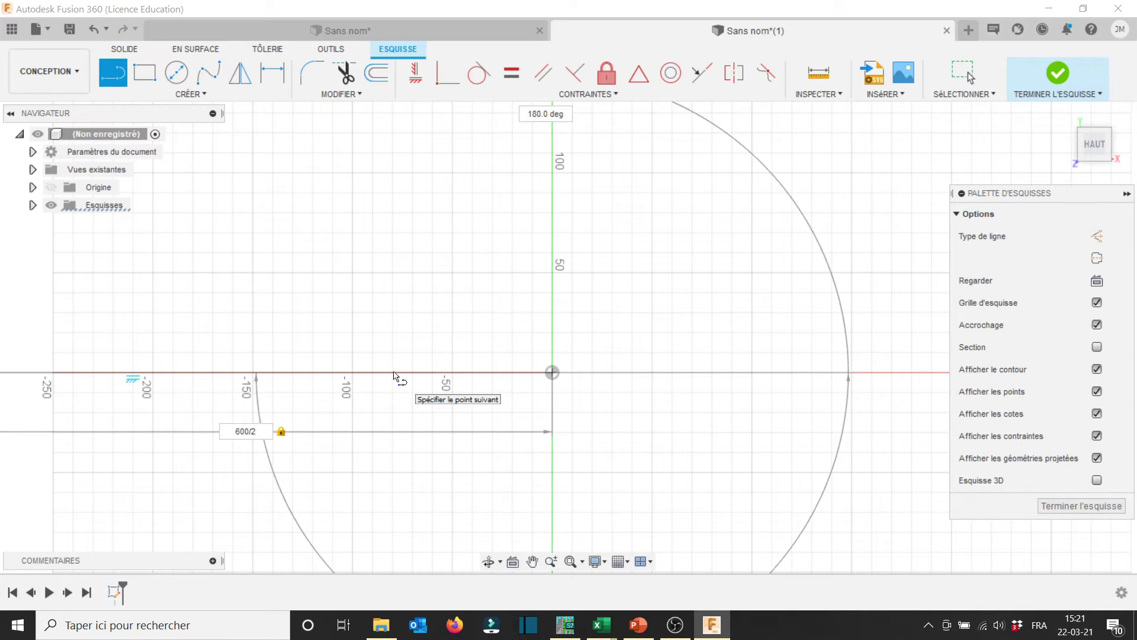
pyautogui.press('Return')
pyautogui.press('Escape')
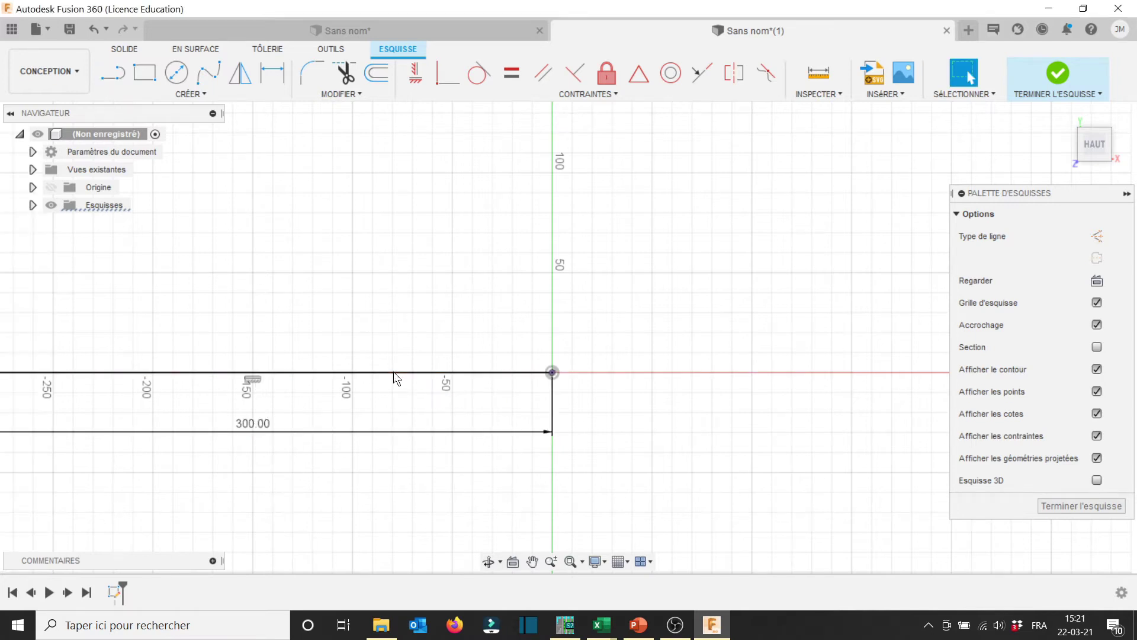
pyautogui.scroll(-5, 393, 372)
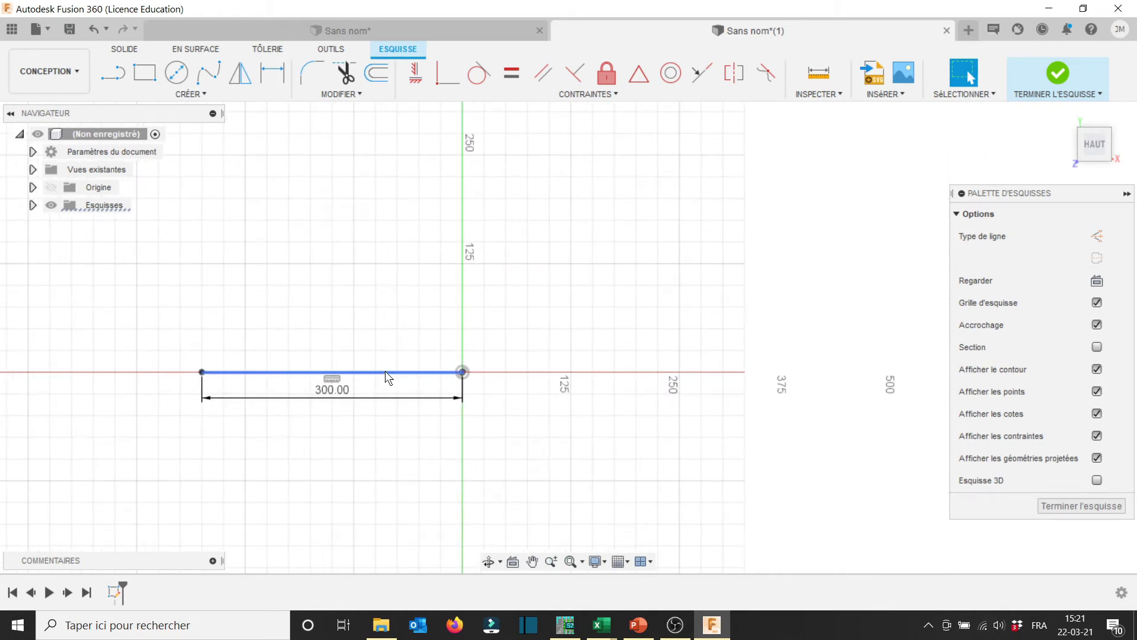
pyautogui.click(383, 372)
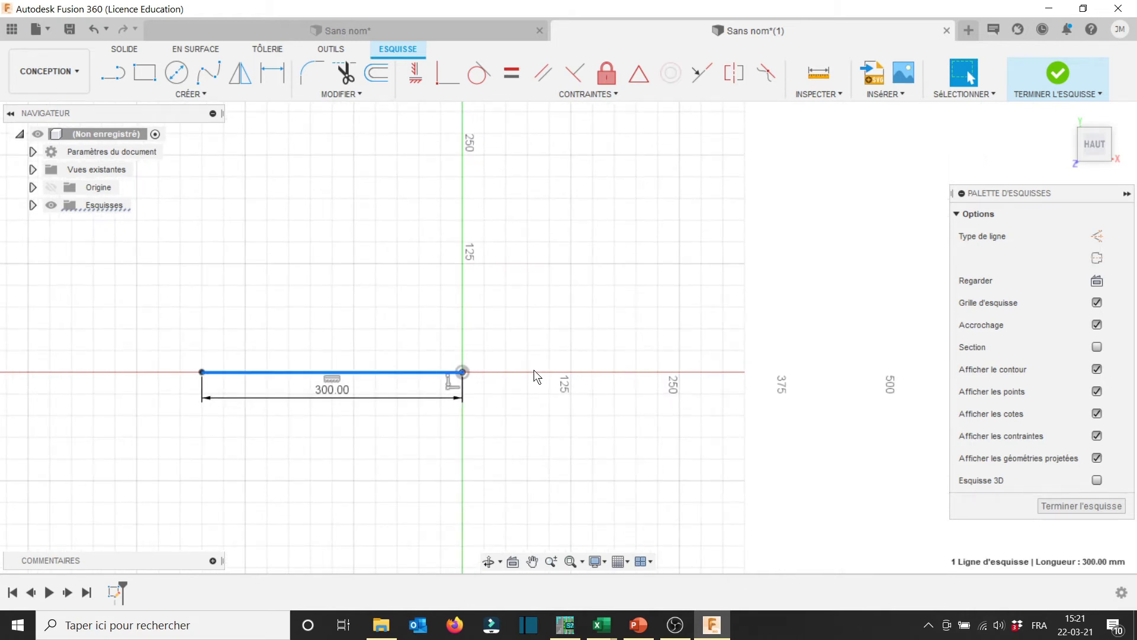
pyautogui.click(1097, 236)
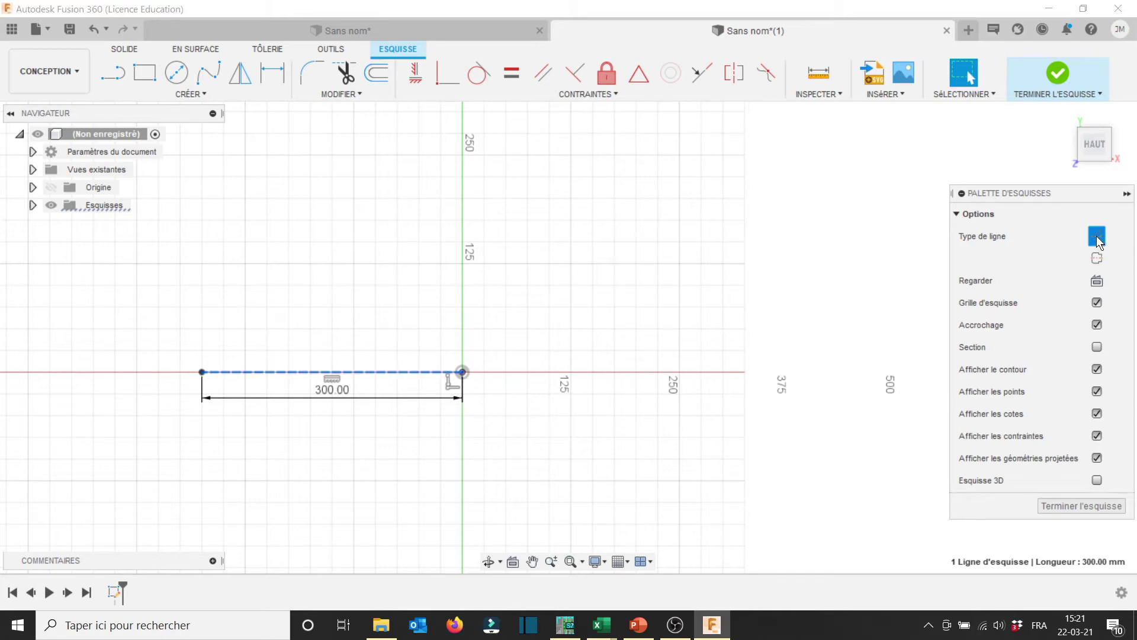
# Draw a two-point circle 35 mm in diameter on the construction line, starting at the line's end away from the origin.
pyautogui.click(176, 75)
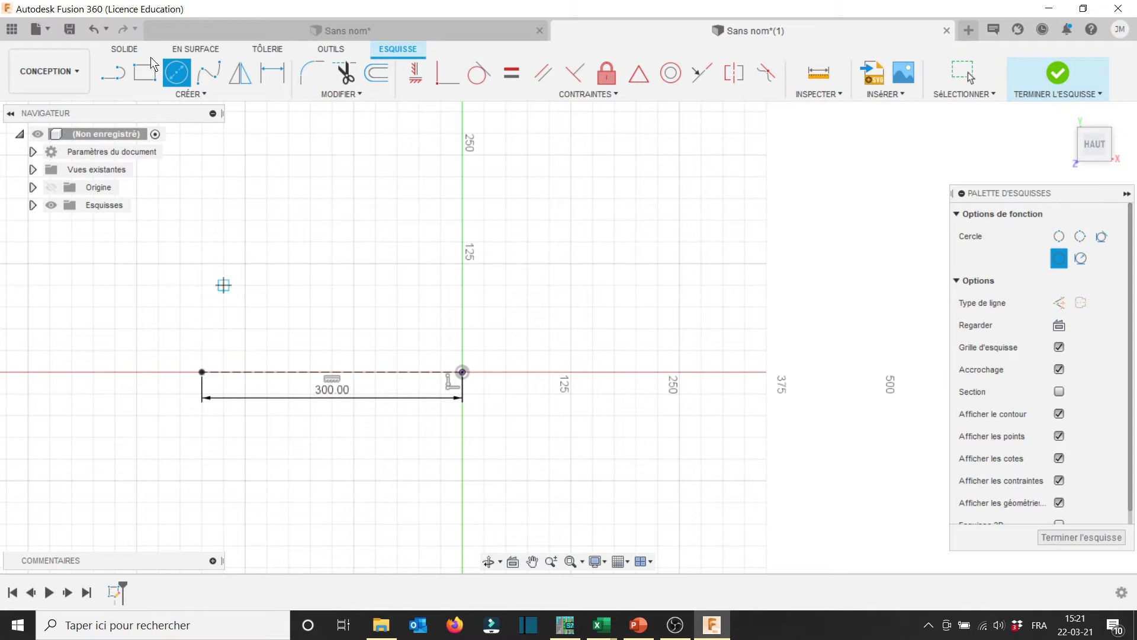
pyautogui.click(124, 49)
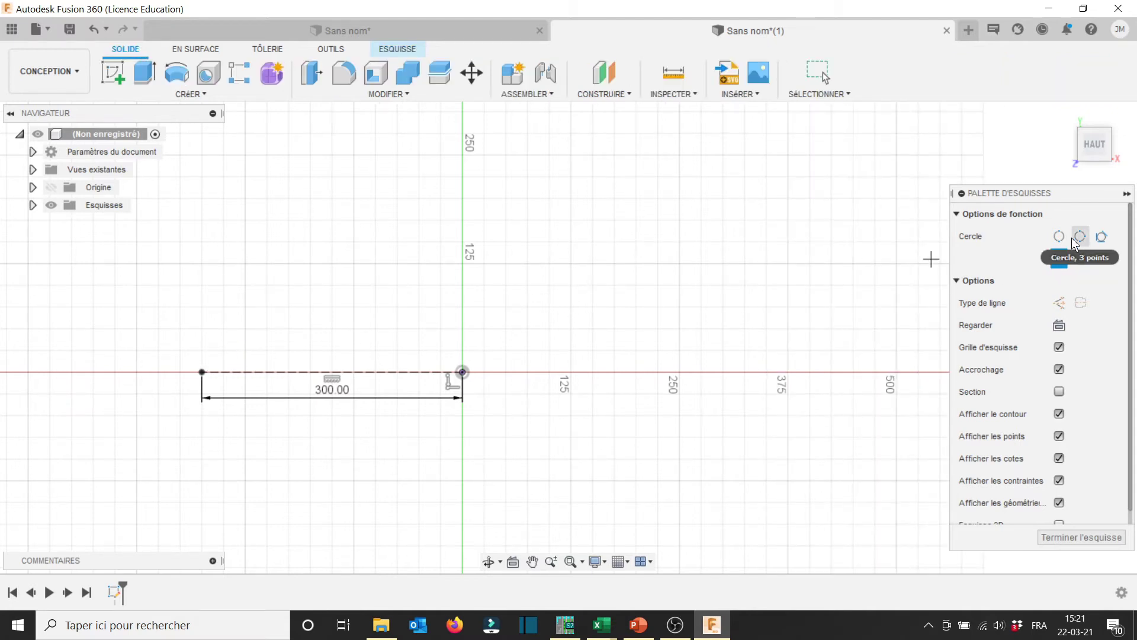
pyautogui.click(1061, 237)
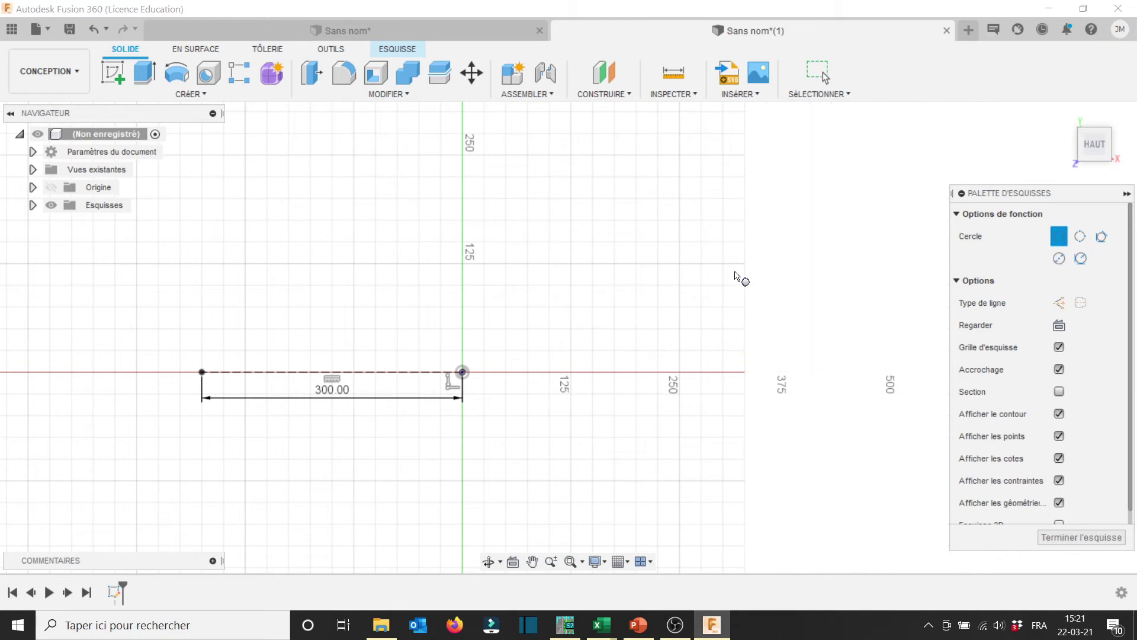
pyautogui.click(202, 372)
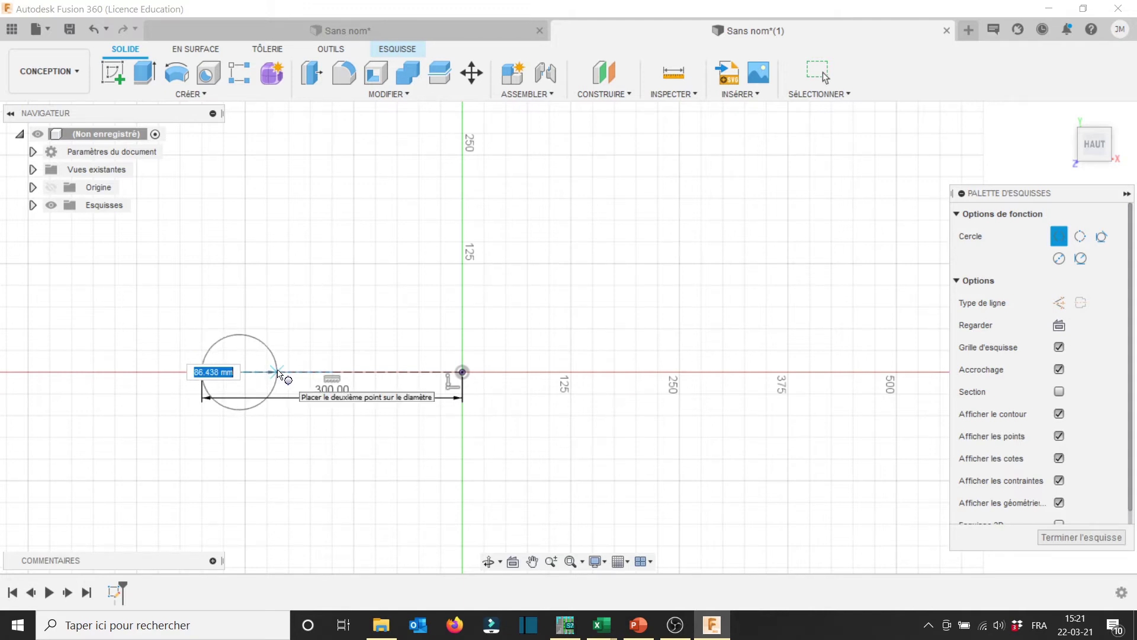
pyautogui.write('35')
pyautogui.press('Tab')
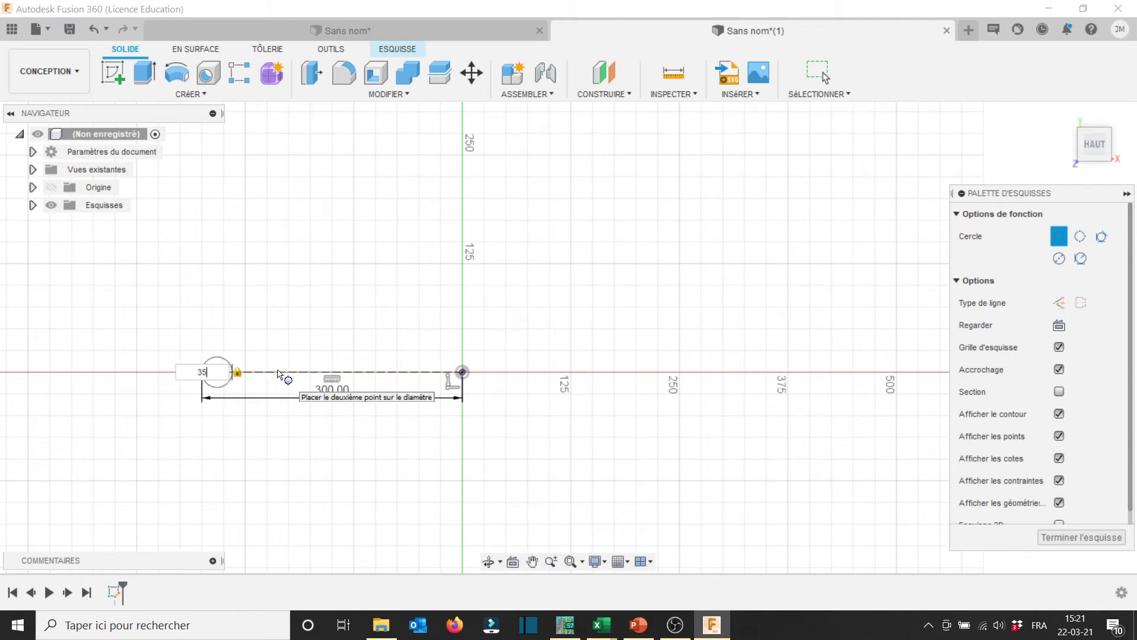
pyautogui.press('Return')
pyautogui.press('Escape')
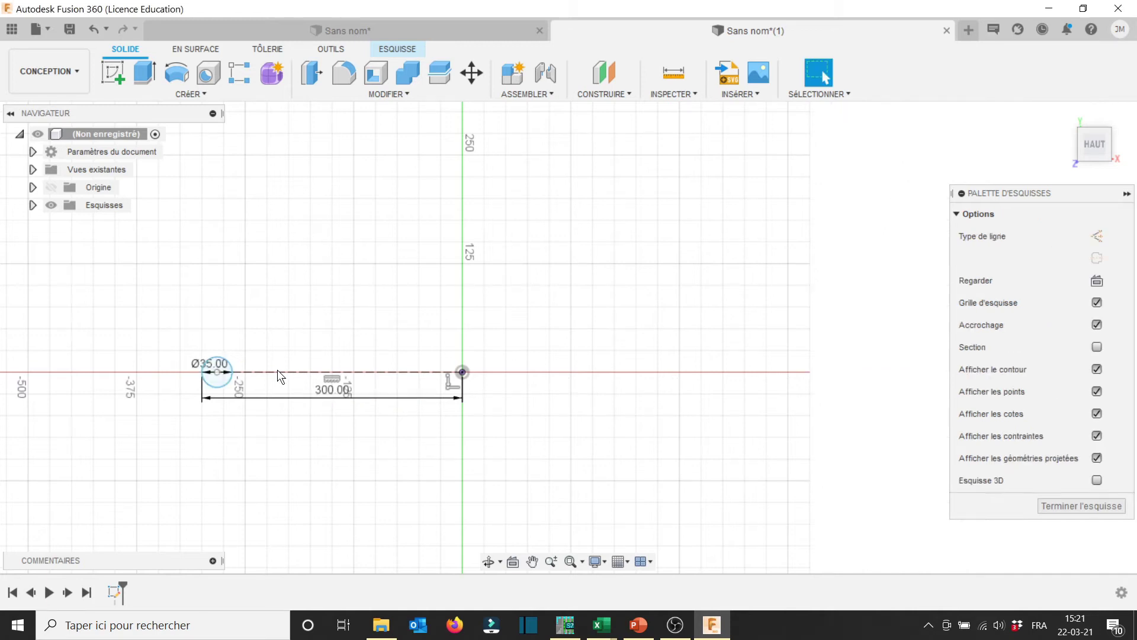
# Offset the 35 mm circle inward with an offset of -3 mm and finish the sketch.
pyautogui.scroll(-2, 198, 375)
pyautogui.scroll(8, 198, 375)
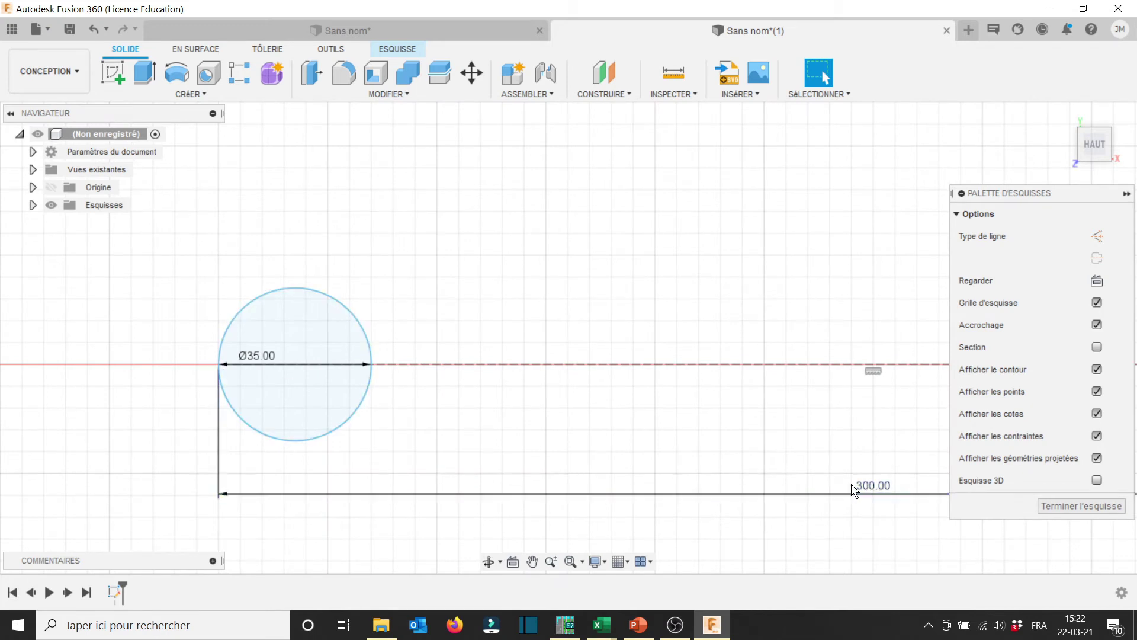
pyautogui.scroll(-6, 636, 424)
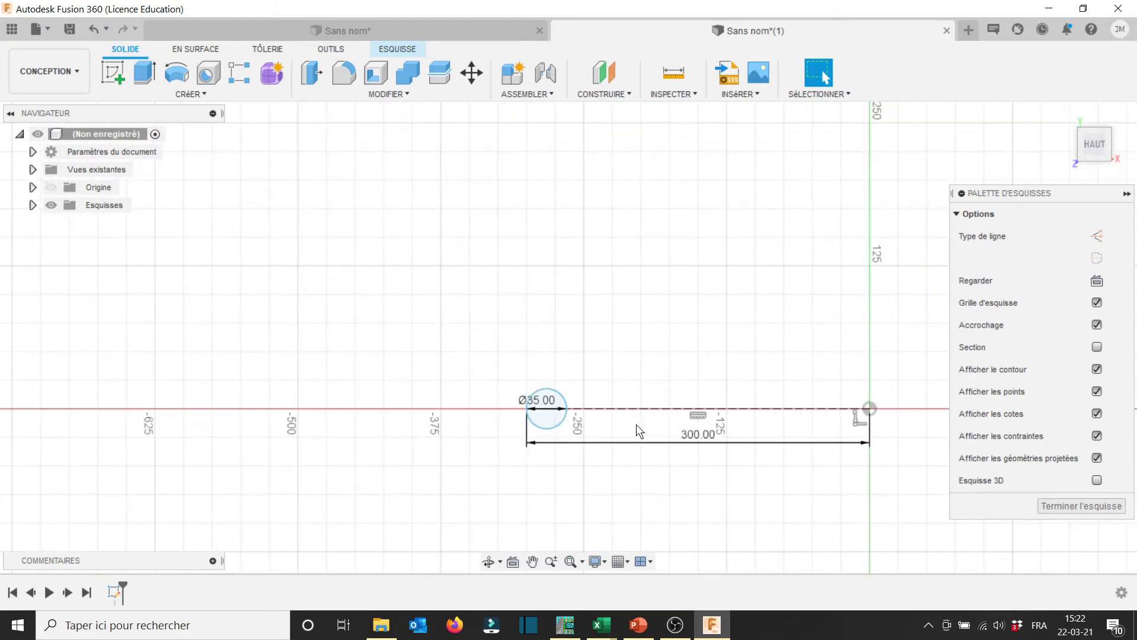
pyautogui.scroll(5, 636, 424)
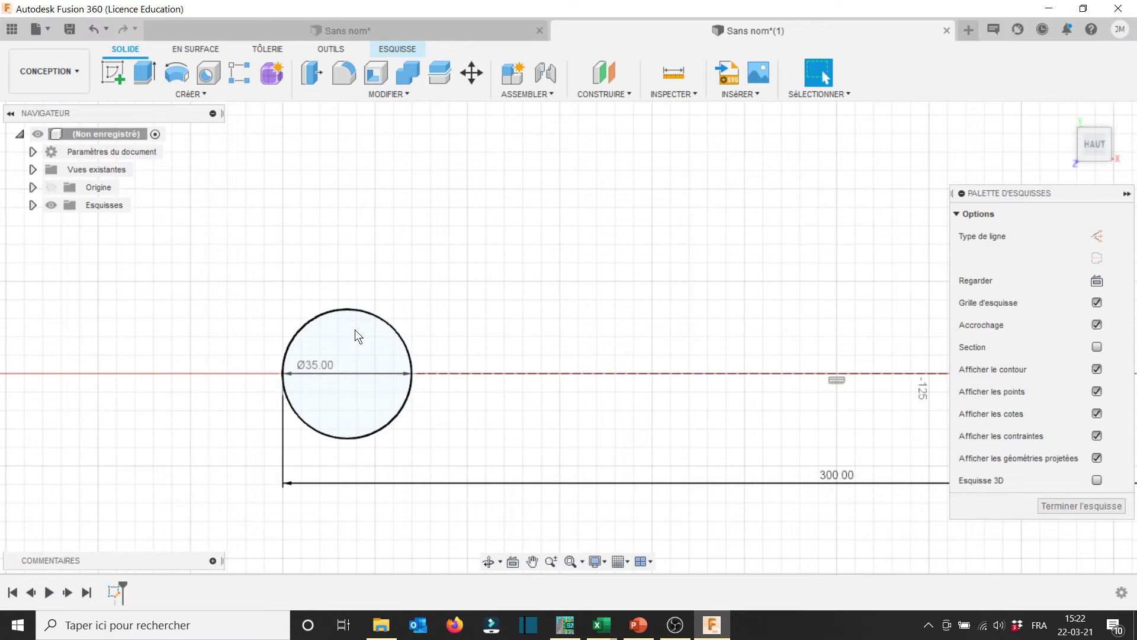
pyautogui.click(372, 320)
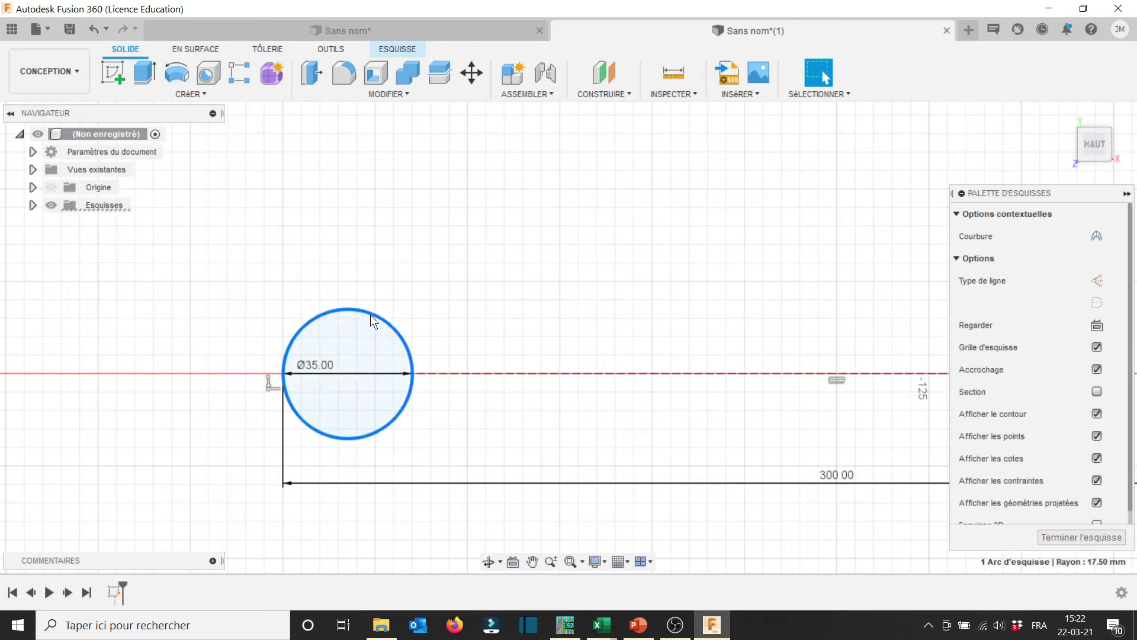
pyautogui.press('o')
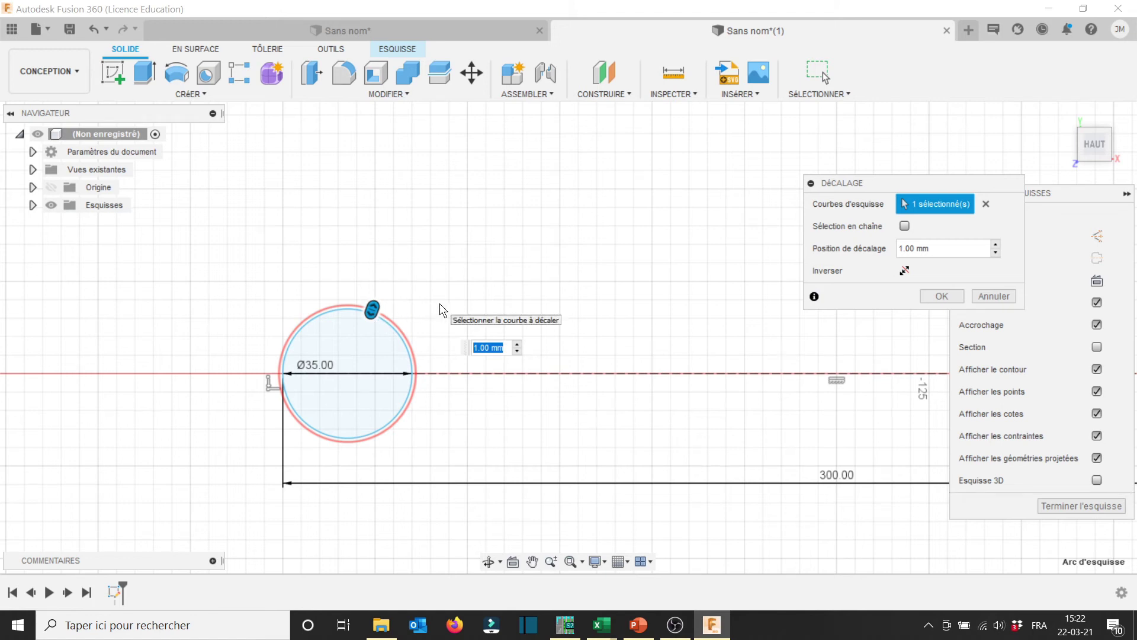
pyautogui.write('3')
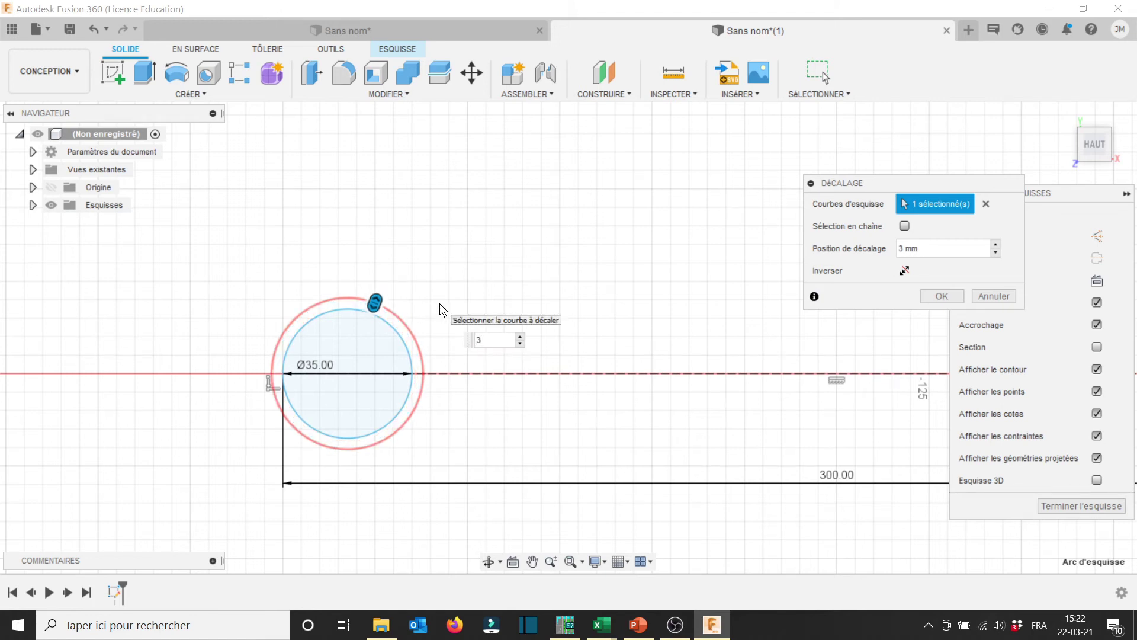
pyautogui.press('BackSpace')
pyautogui.write('-3')
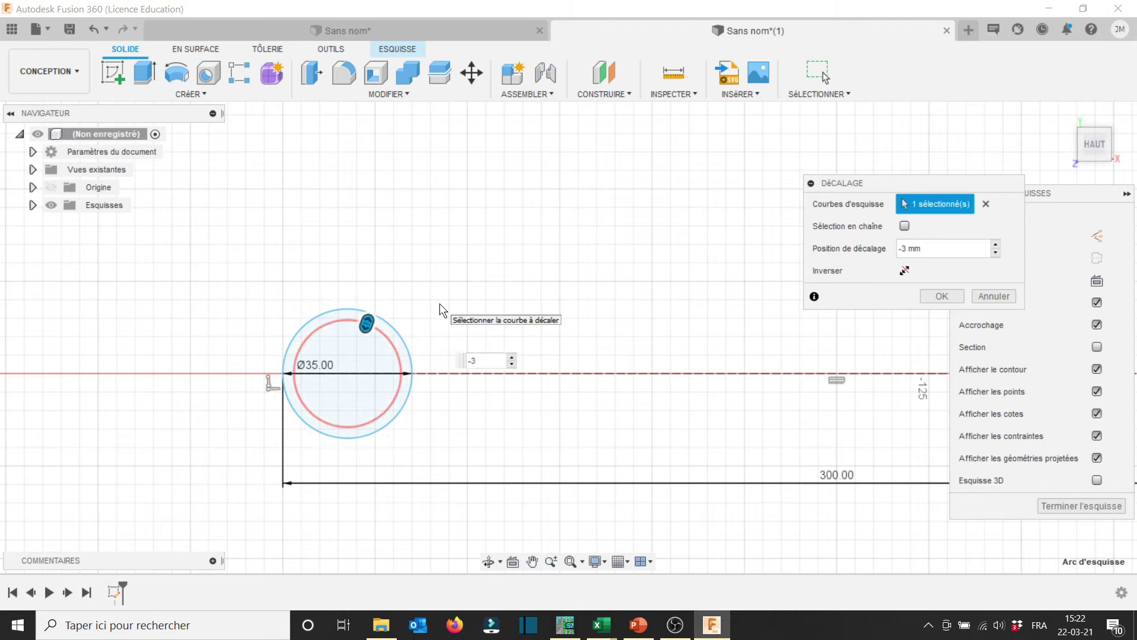
pyautogui.press('Return')
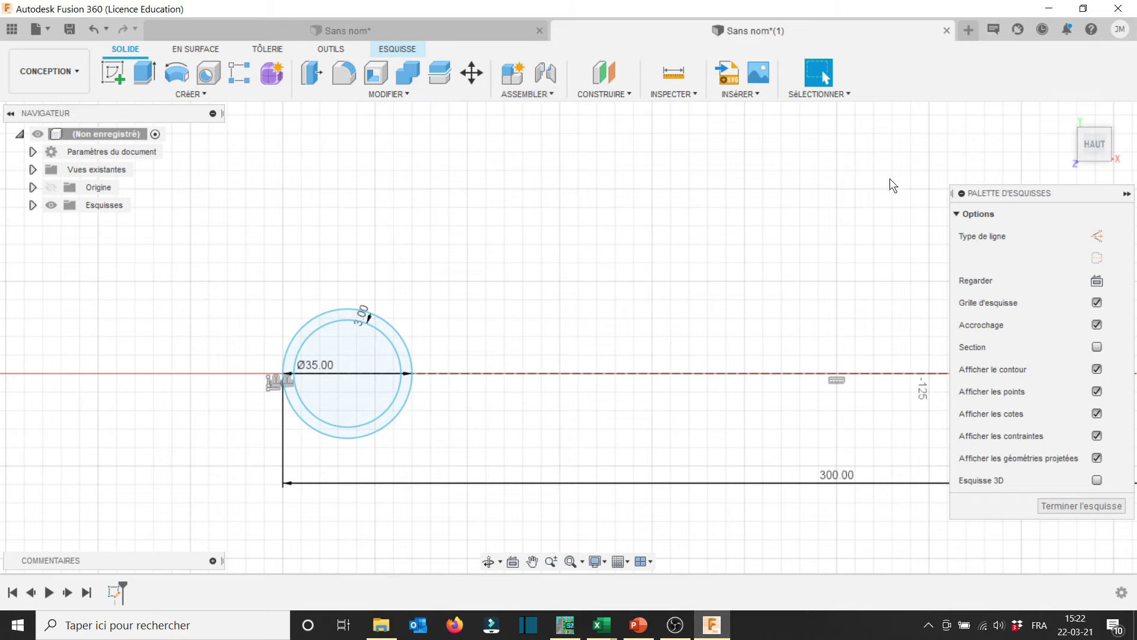
pyautogui.click(1065, 503)
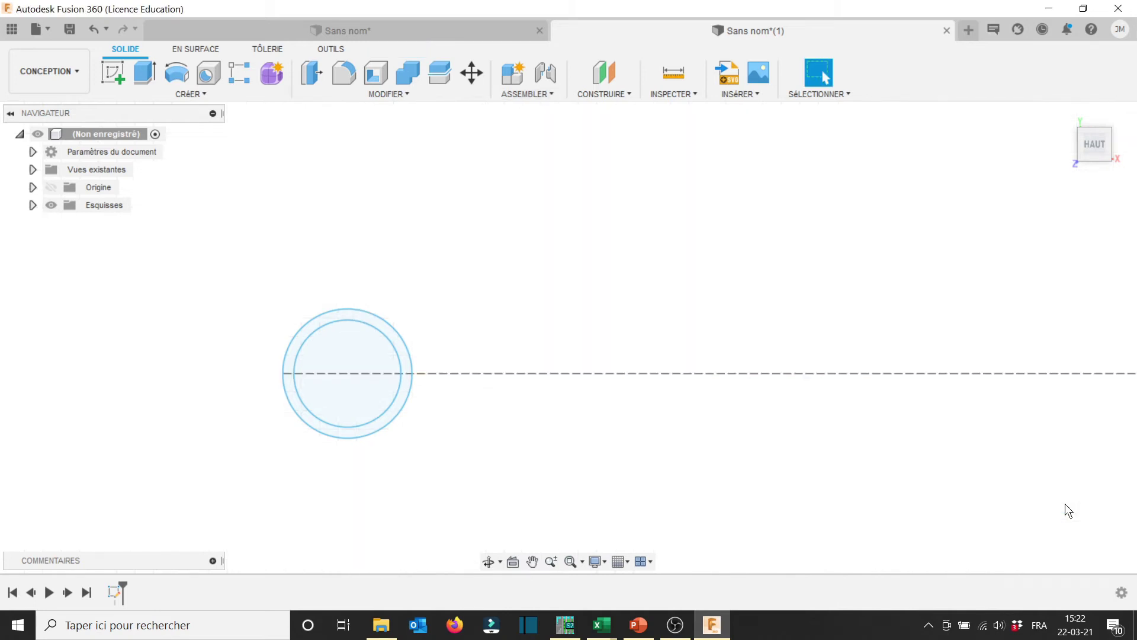
# Start a Revolve of the ring-shaped profile between the two circles, using the Y axis through the origin as the rotation axis.
pyautogui.scroll(-10, 1004, 268)
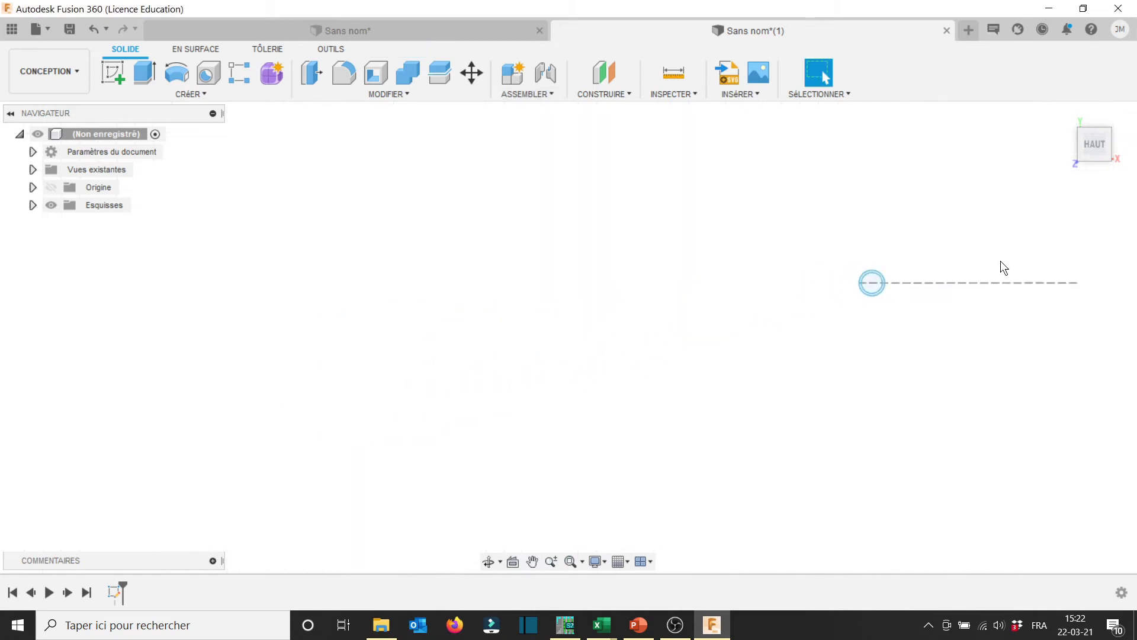
pyautogui.scroll(8, 1076, 262)
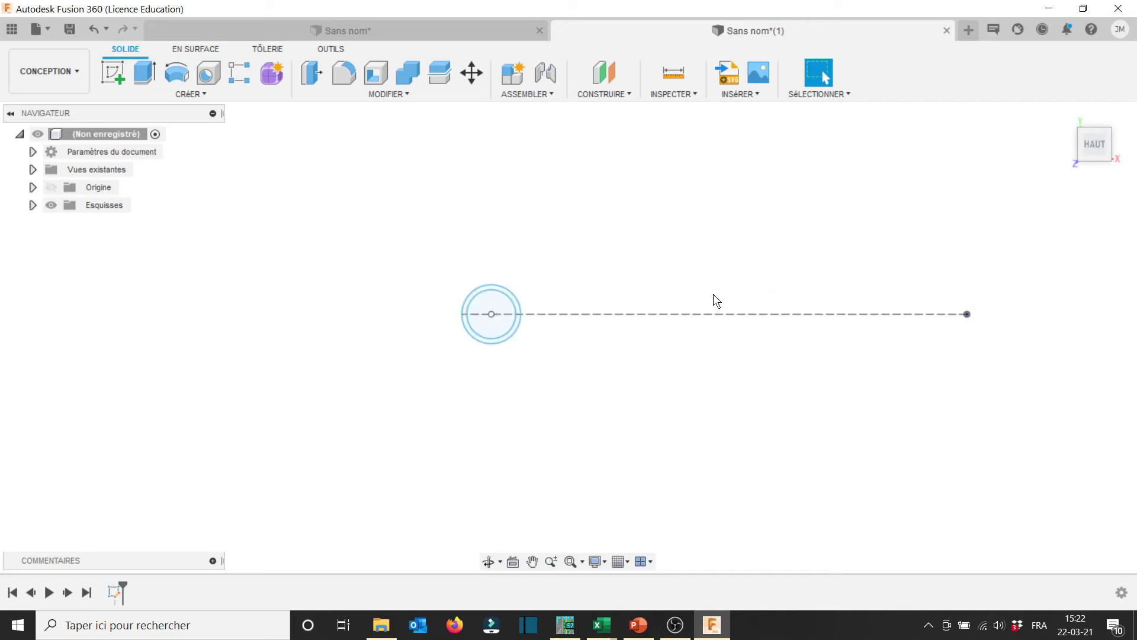
pyautogui.scroll(6, 513, 269)
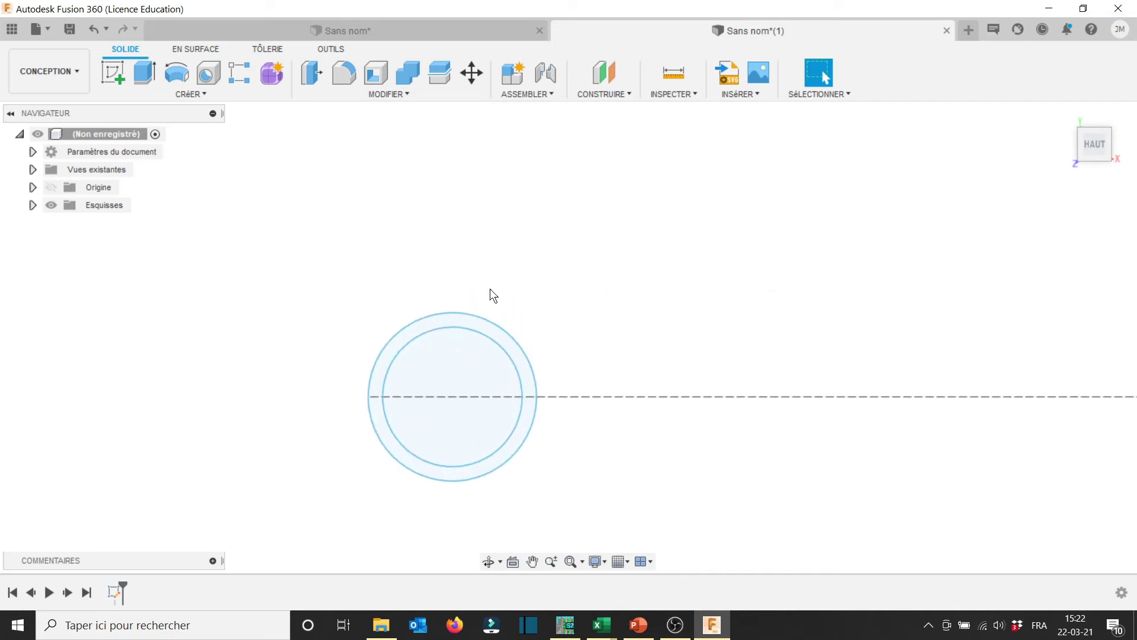
pyautogui.click(456, 319)
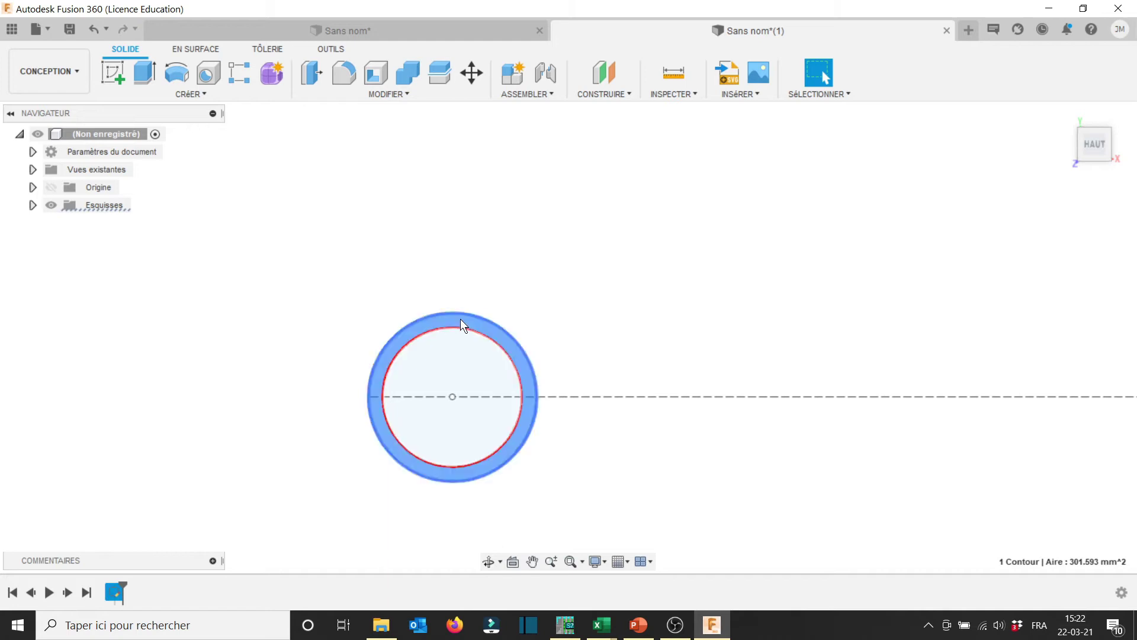
pyautogui.scroll(-8, 603, 308)
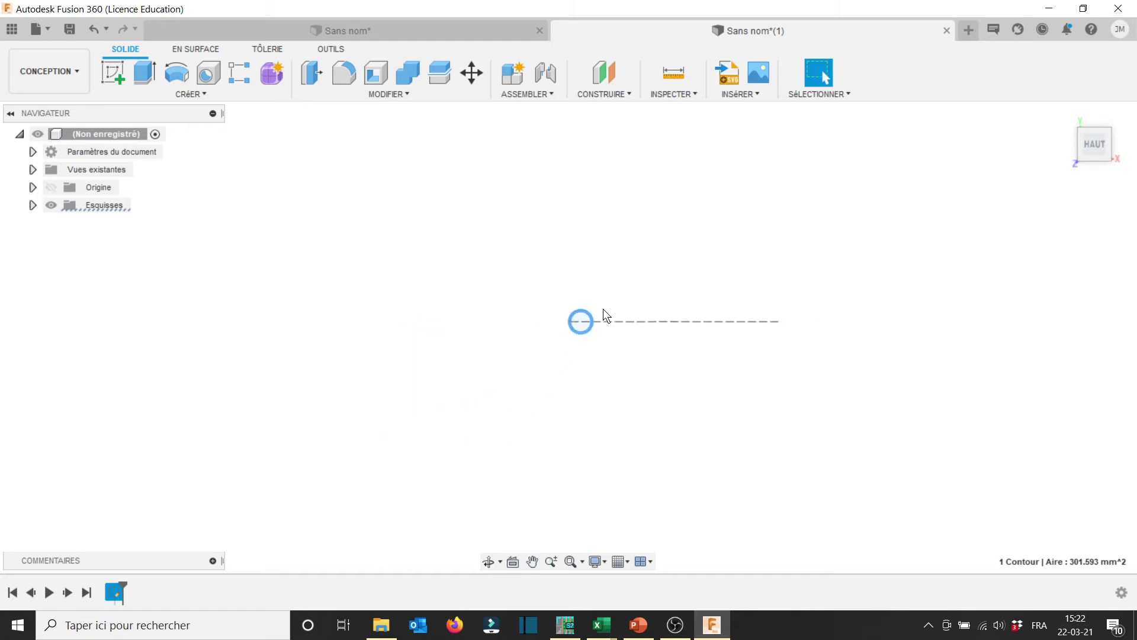
pyautogui.scroll(1, 603, 308)
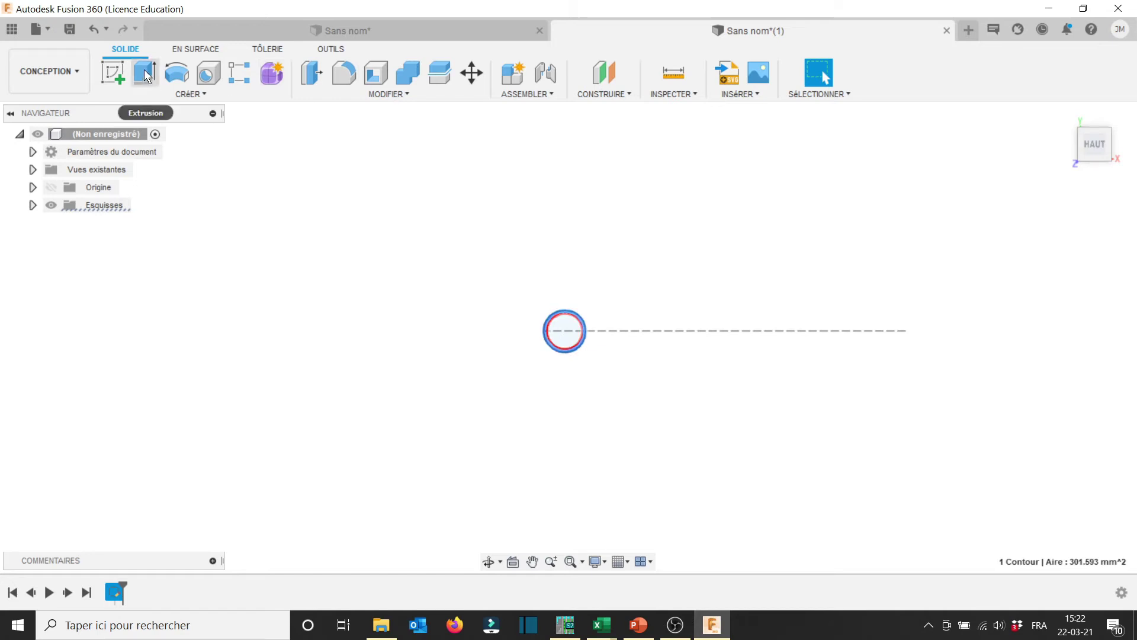
pyautogui.click(180, 72)
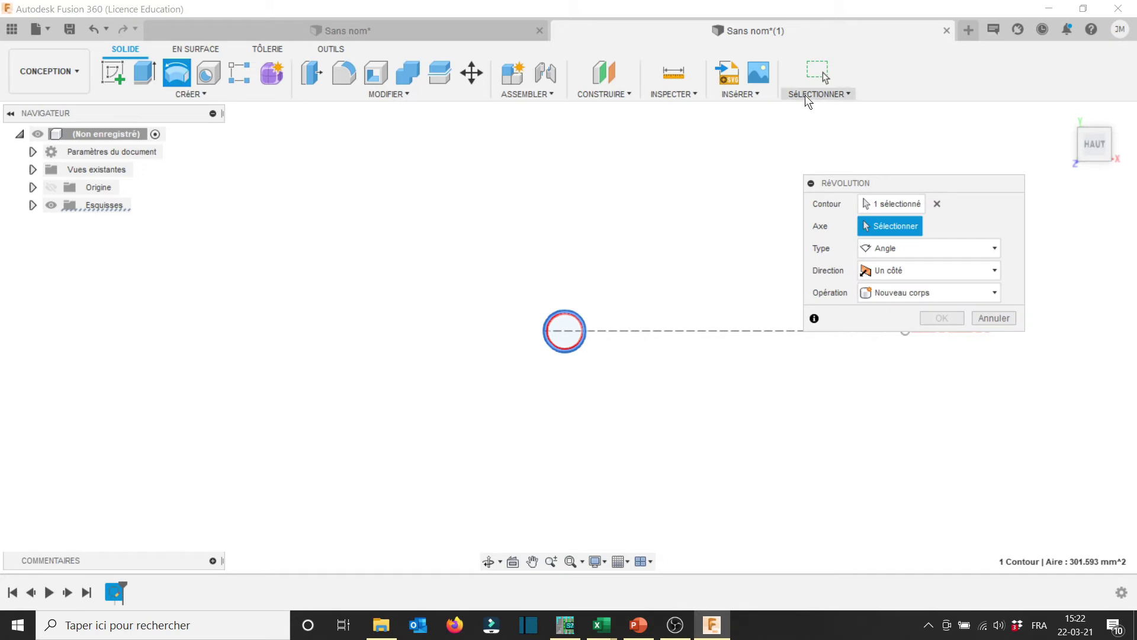
pyautogui.moveTo(880, 183); pyautogui.dragTo(893, 128)
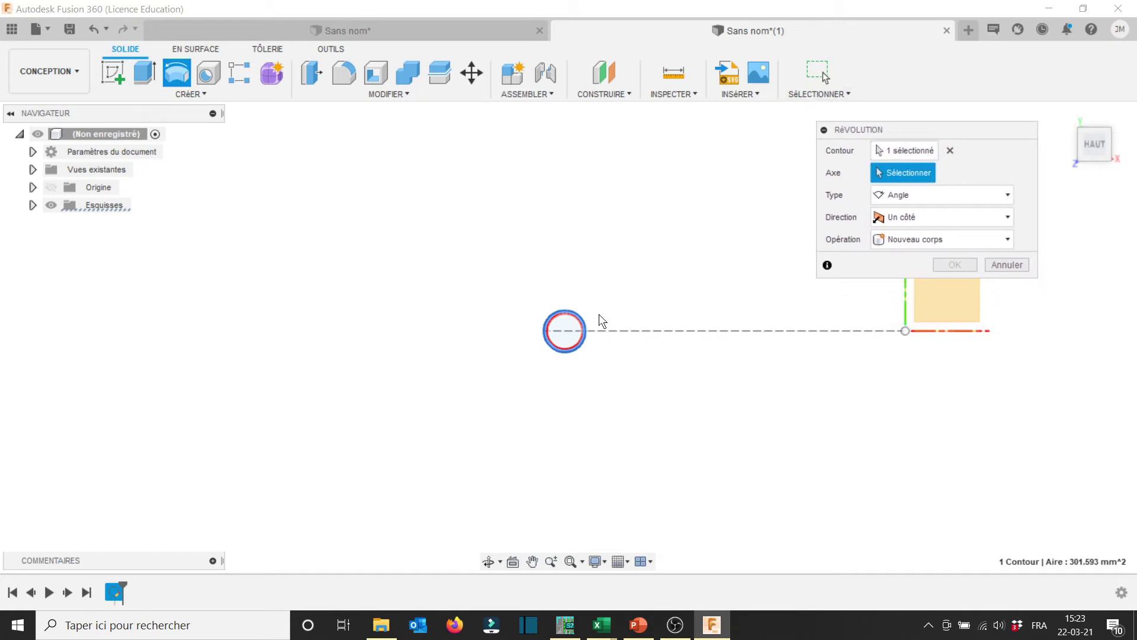
pyautogui.scroll(5, 576, 321)
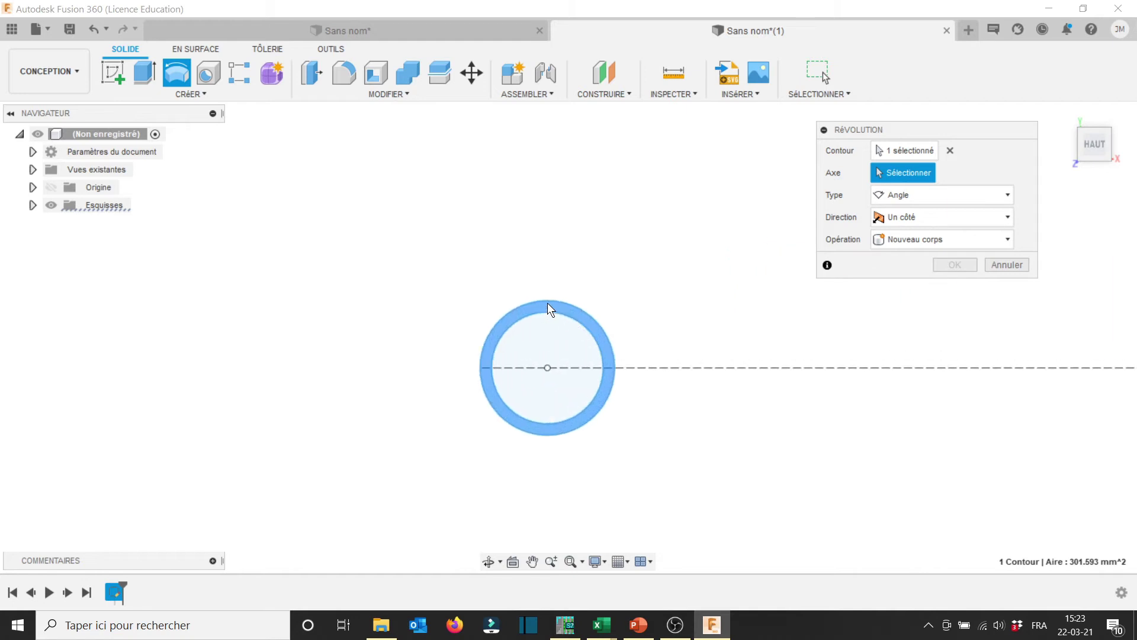
pyautogui.scroll(-6, 673, 279)
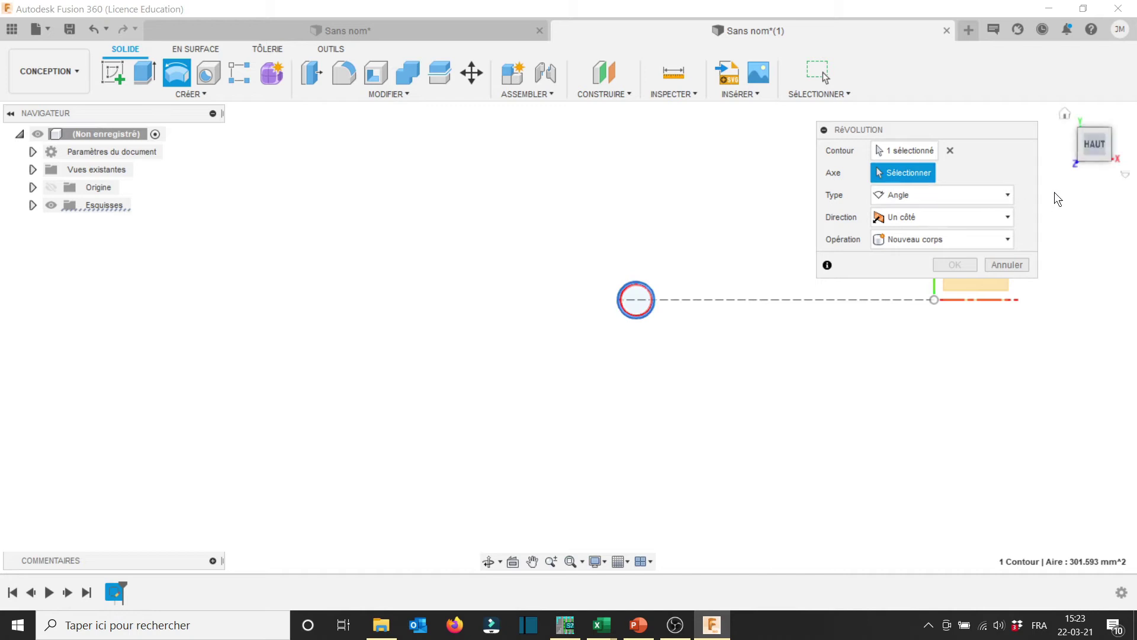
pyautogui.click(1068, 116)
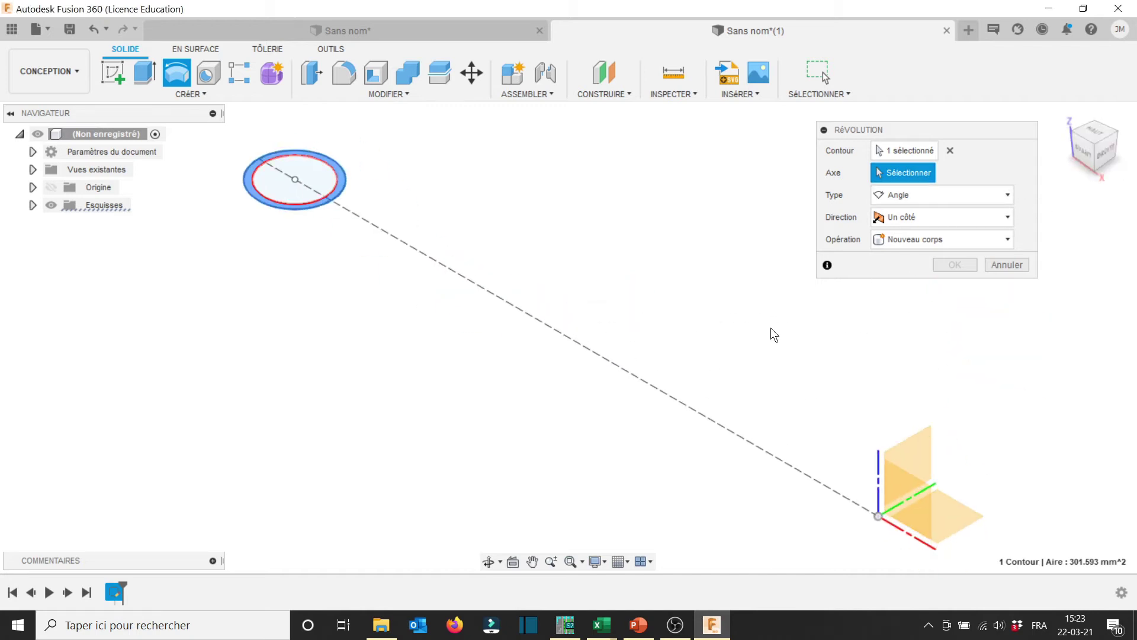
pyautogui.scroll(-3, 699, 371)
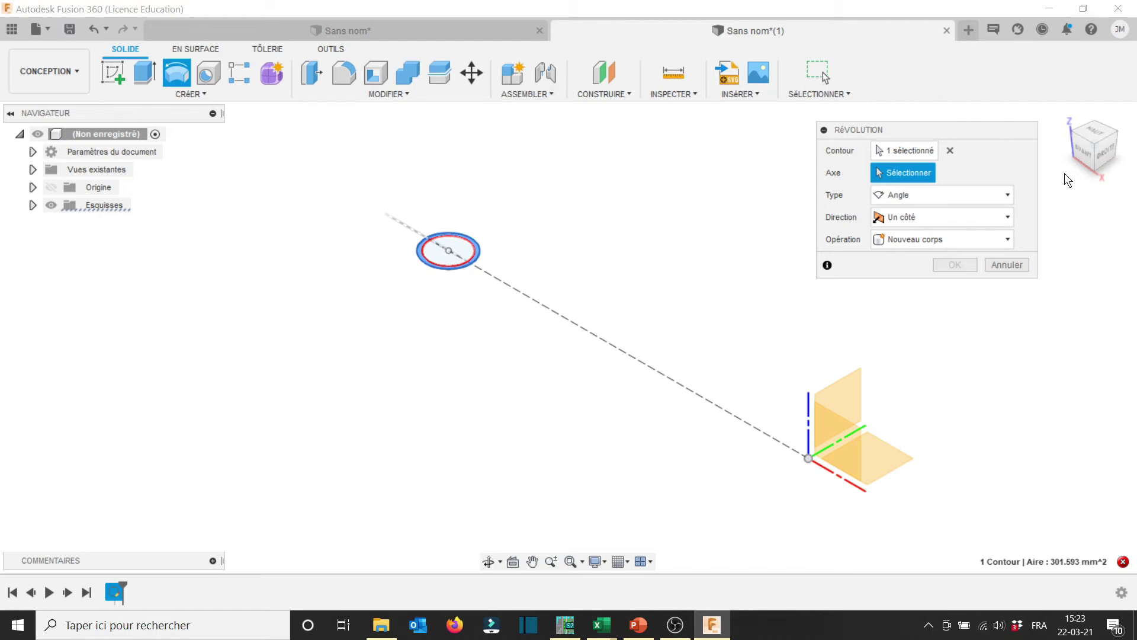
pyautogui.click(866, 432)
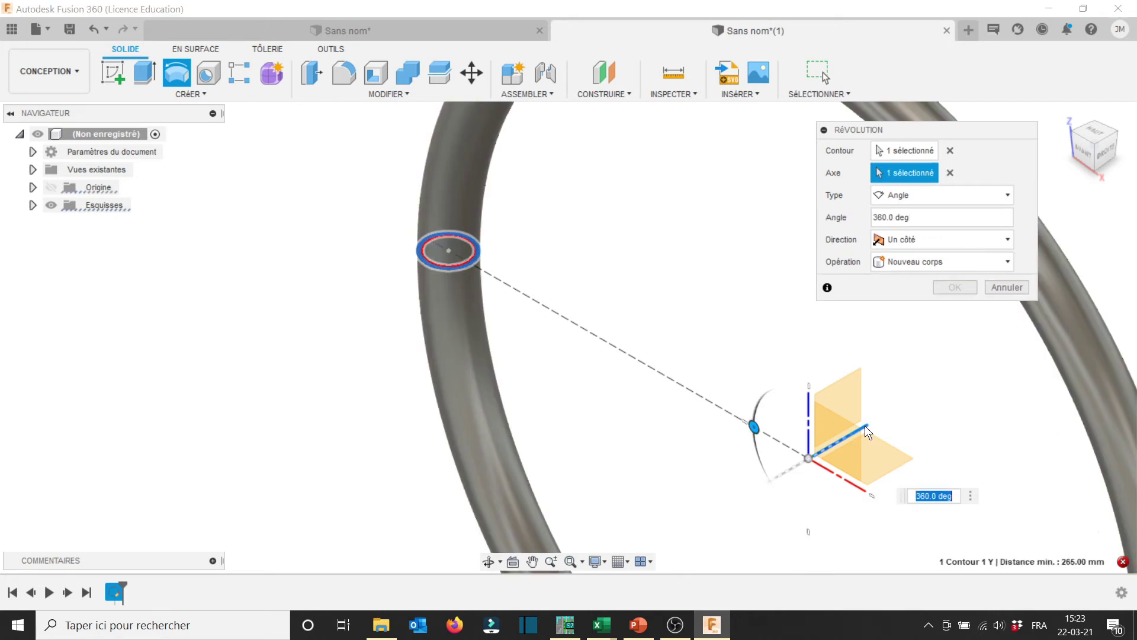
# Try a partial revolve of the tube profile with an angle of 180 degrees.
pyautogui.scroll(-5, 798, 328)
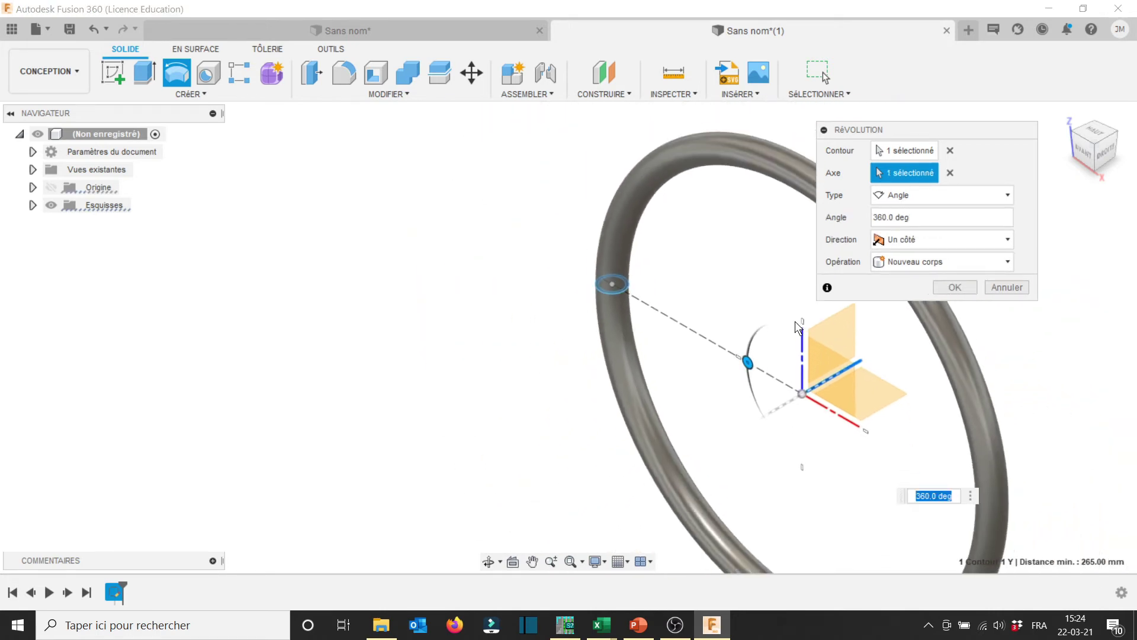
pyautogui.scroll(1, 798, 327)
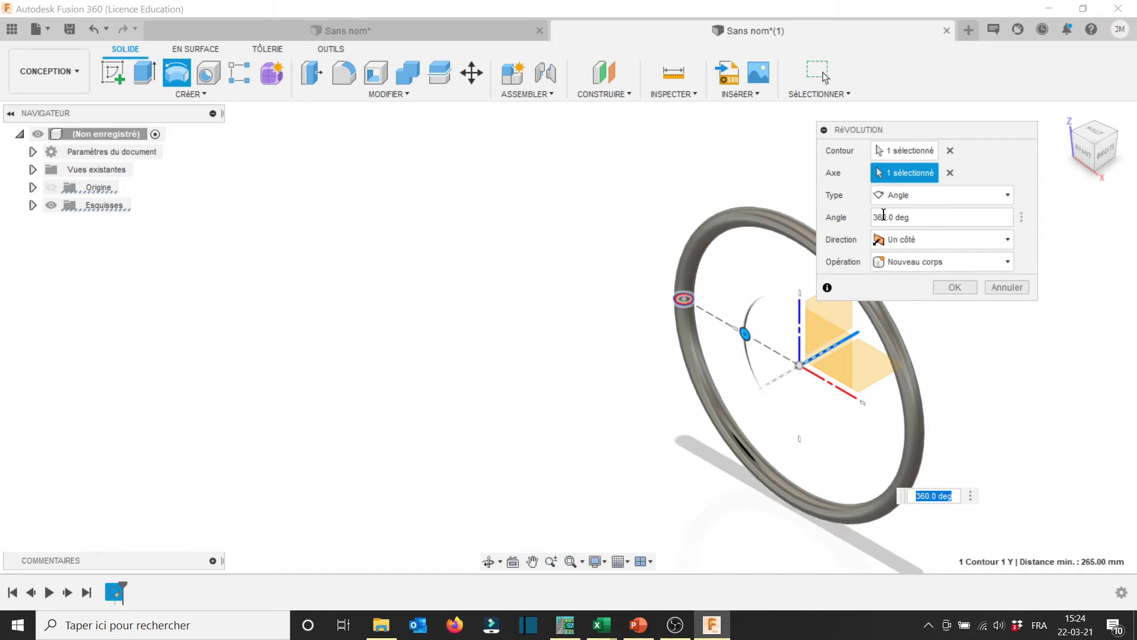
pyautogui.click(887, 217)
pyautogui.moveTo(887, 217); pyautogui.dragTo(837, 227)
pyautogui.write('180')
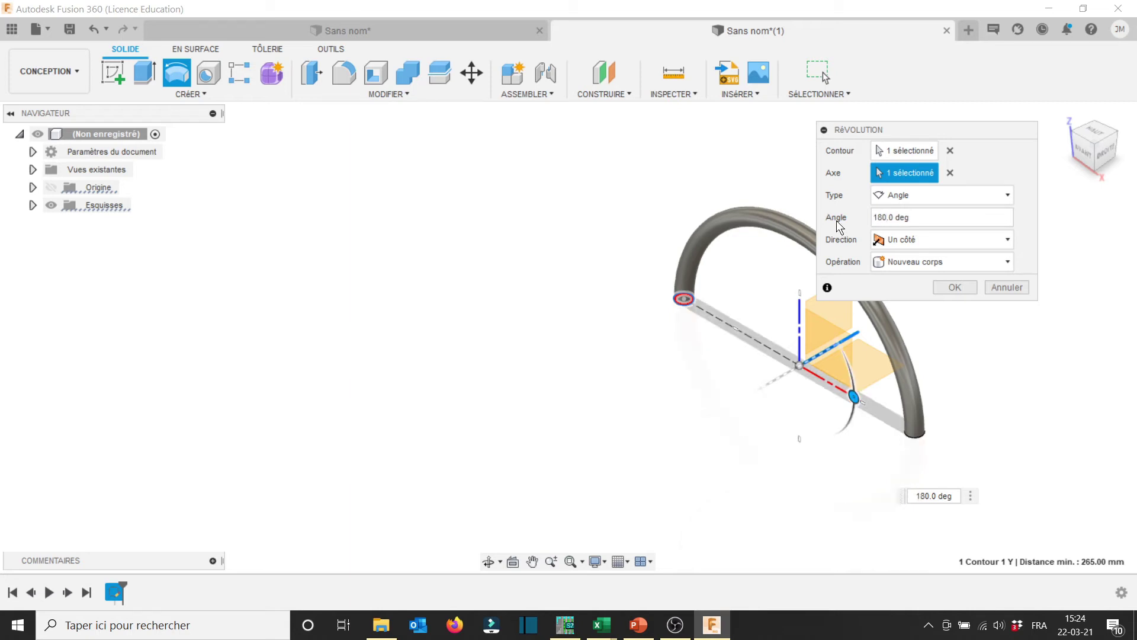
# Set the revolve angle to 360 degrees and create the tubular ring as a new body.
pyautogui.press('BackSpace')
pyautogui.press('BackSpace')
pyautogui.press('BackSpace')
pyautogui.press('Delete')
pyautogui.write('36')
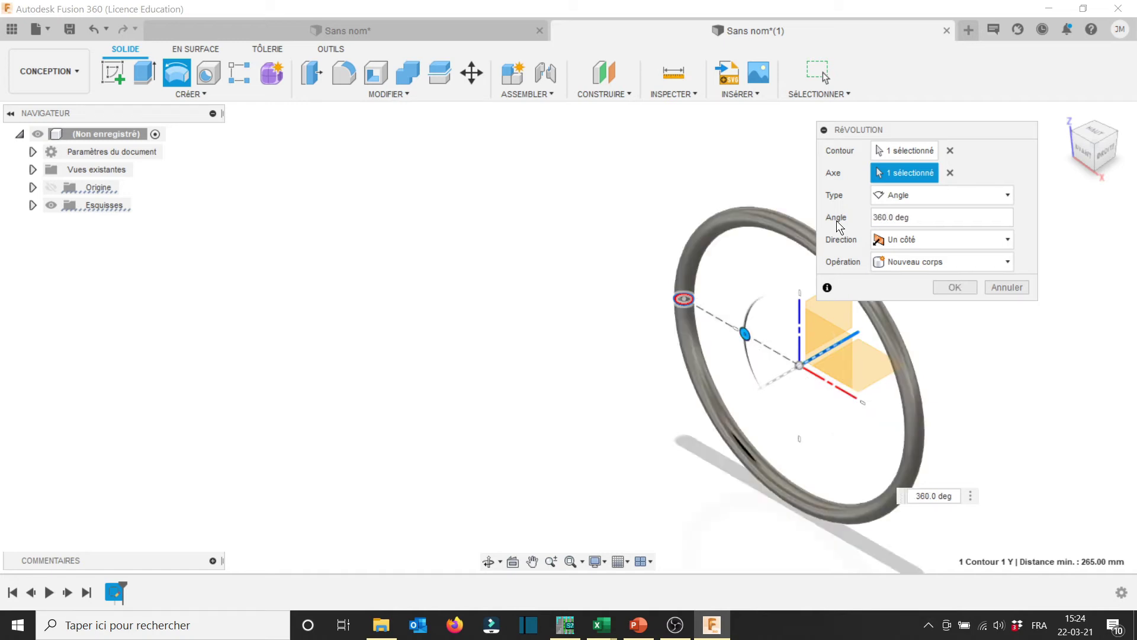
pyautogui.press('Return')
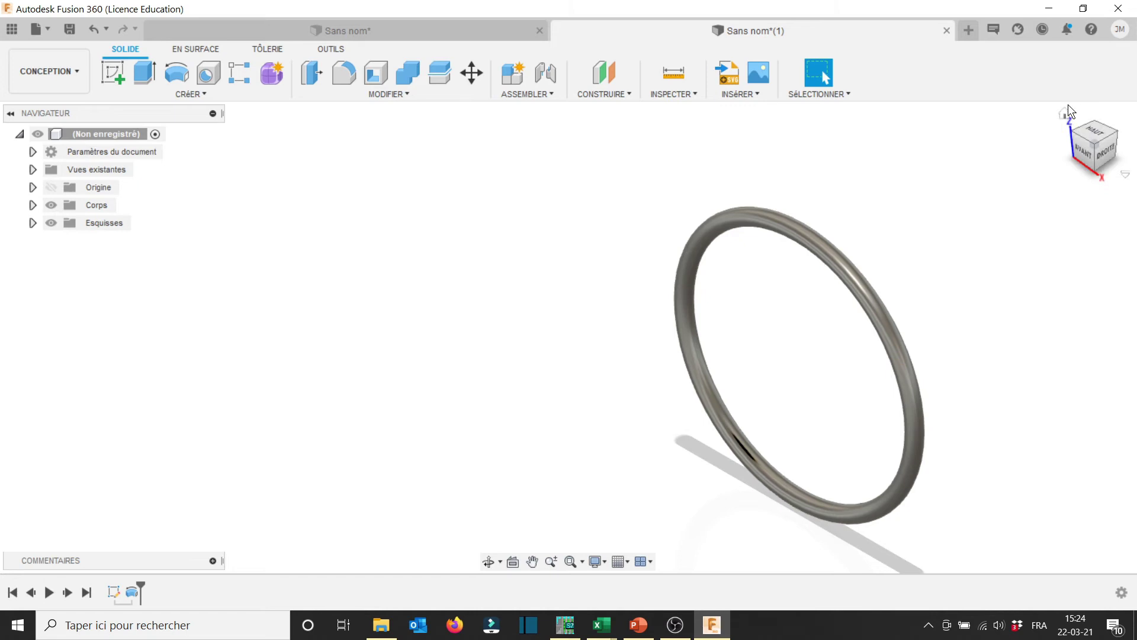
pyautogui.click(1063, 114)
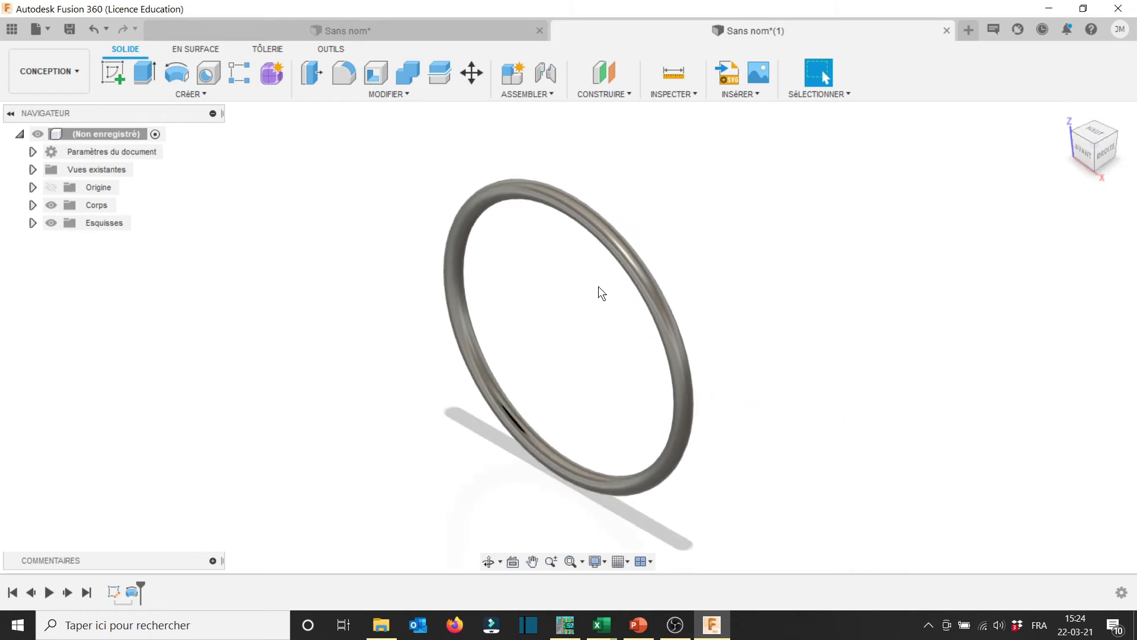
pyautogui.scroll(5, 598, 286)
pyautogui.scroll(-3, 598, 286)
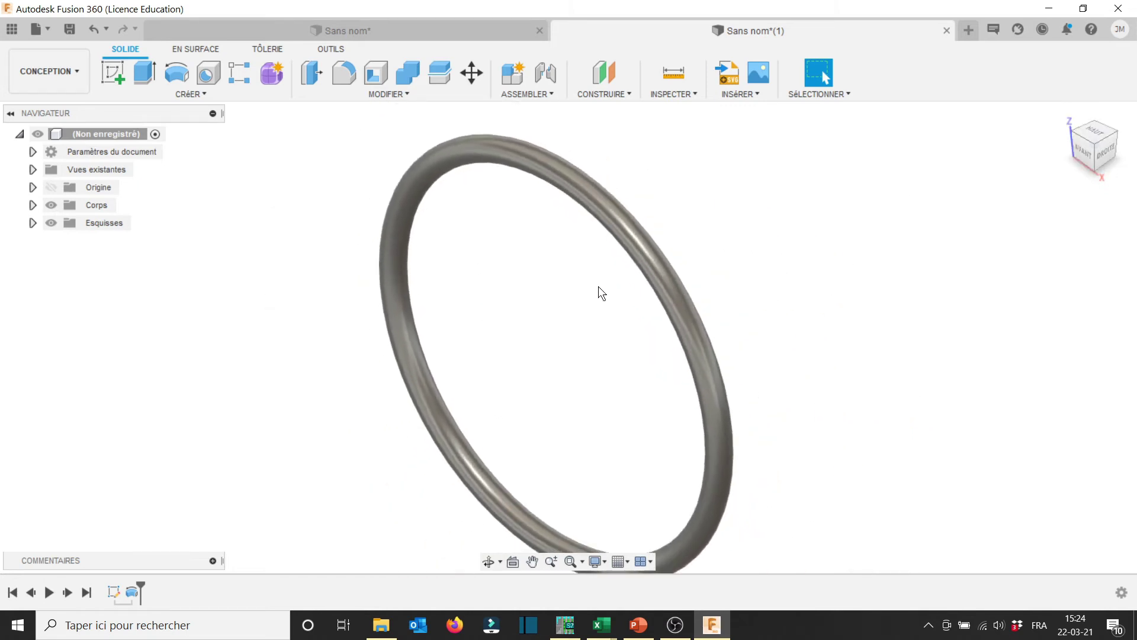
pyautogui.moveTo(1110, 158)
pyautogui.mouseDown()
pyautogui.moveTo(1131, 93)
pyautogui.moveTo(1111, 141)
pyautogui.moveTo(1091, 154)
pyautogui.mouseUp()
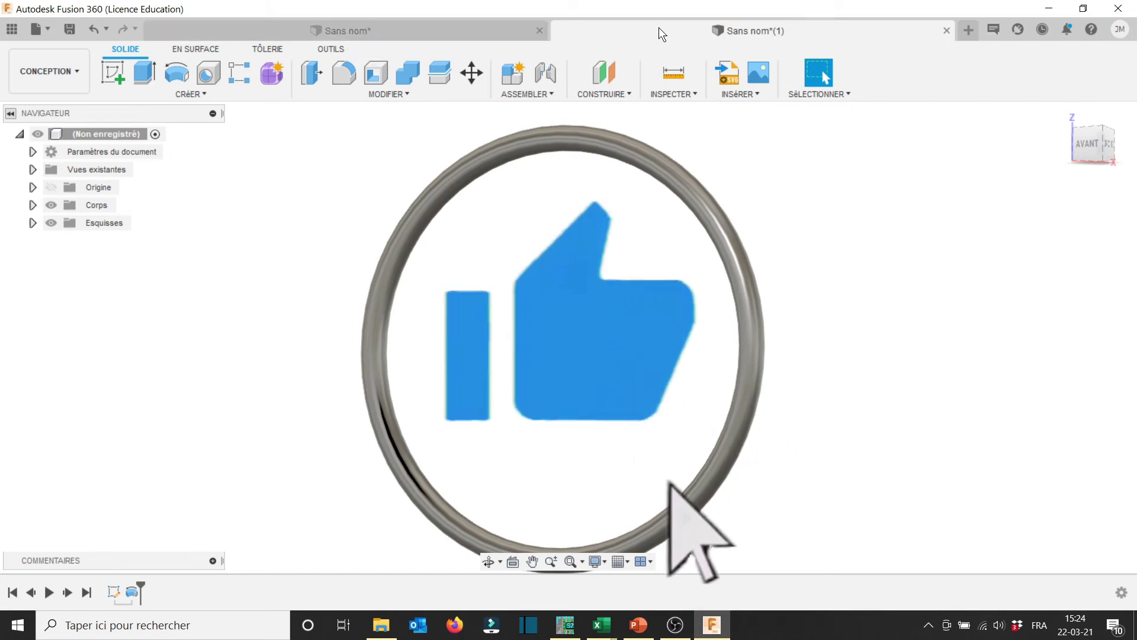
# Switch to the other open design, open its notched profile sketch to review it, and finish the sketch.
pyautogui.click(357, 28)
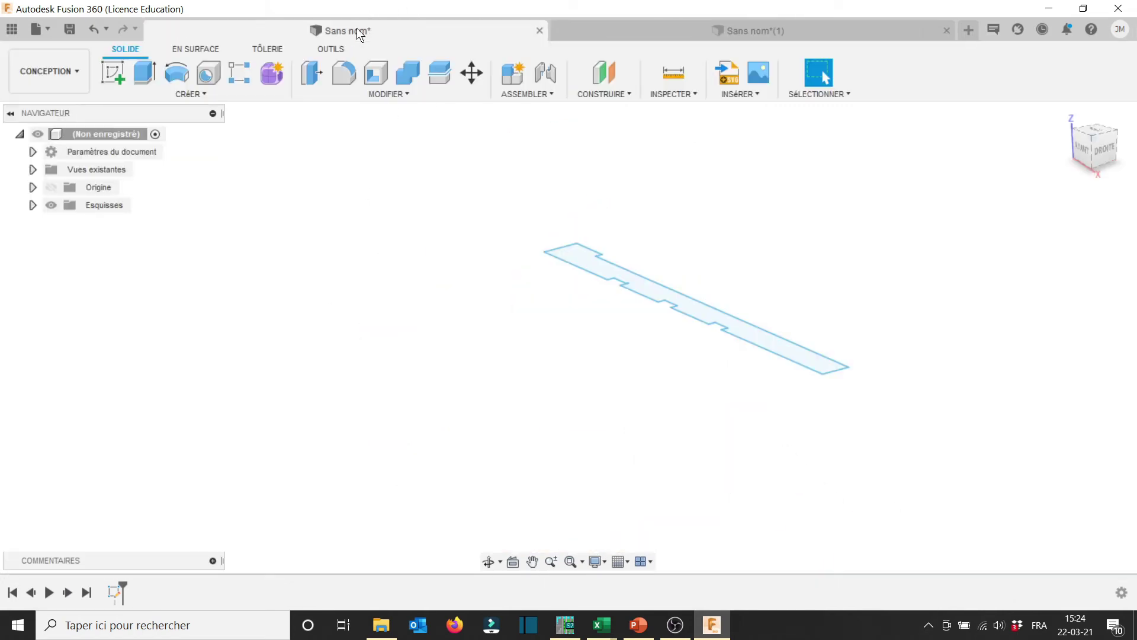
pyautogui.doubleClick(115, 592)
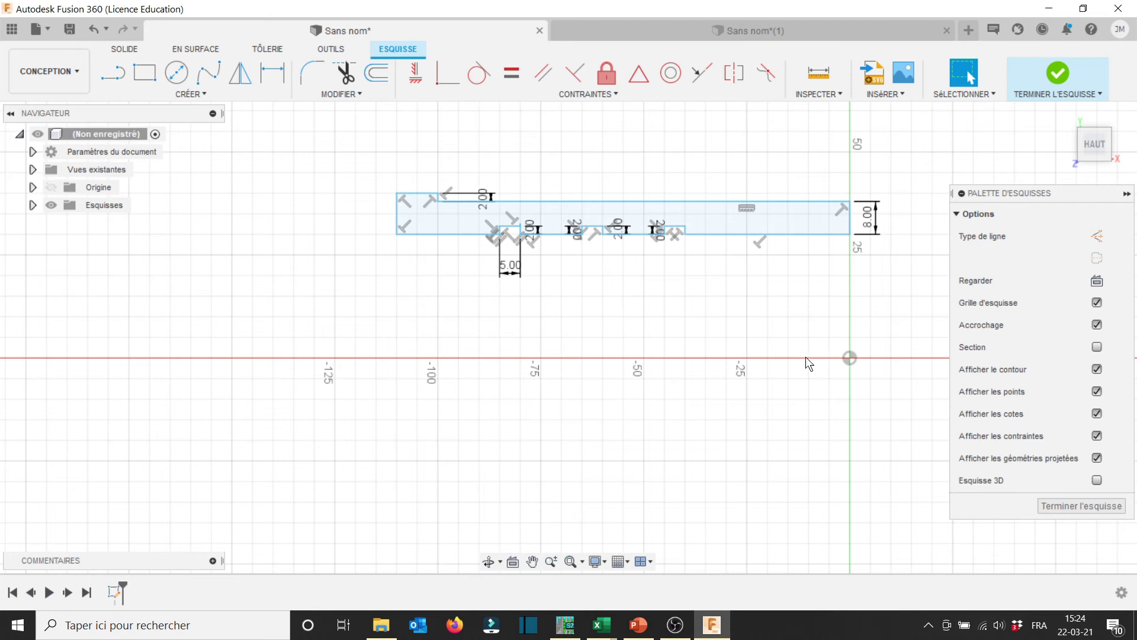
pyautogui.click(751, 222)
pyautogui.click(1057, 76)
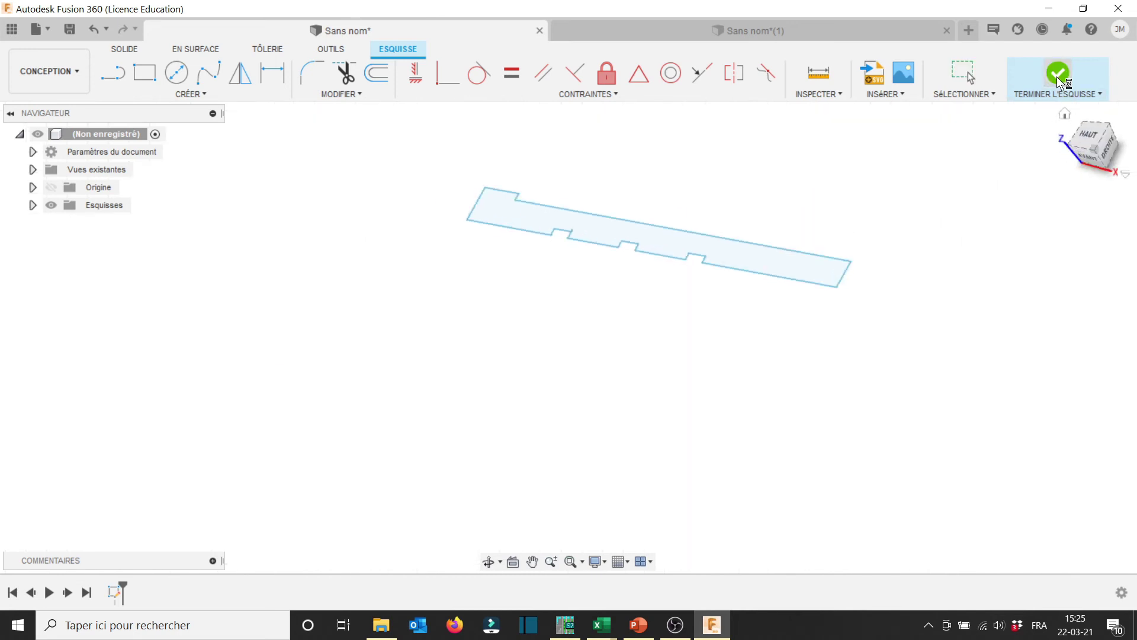
# Start a Revolve of the notched profile, replacing the initially picked Y axis with the X axis as rotation axis.
pyautogui.click(760, 335)
pyautogui.click(171, 74)
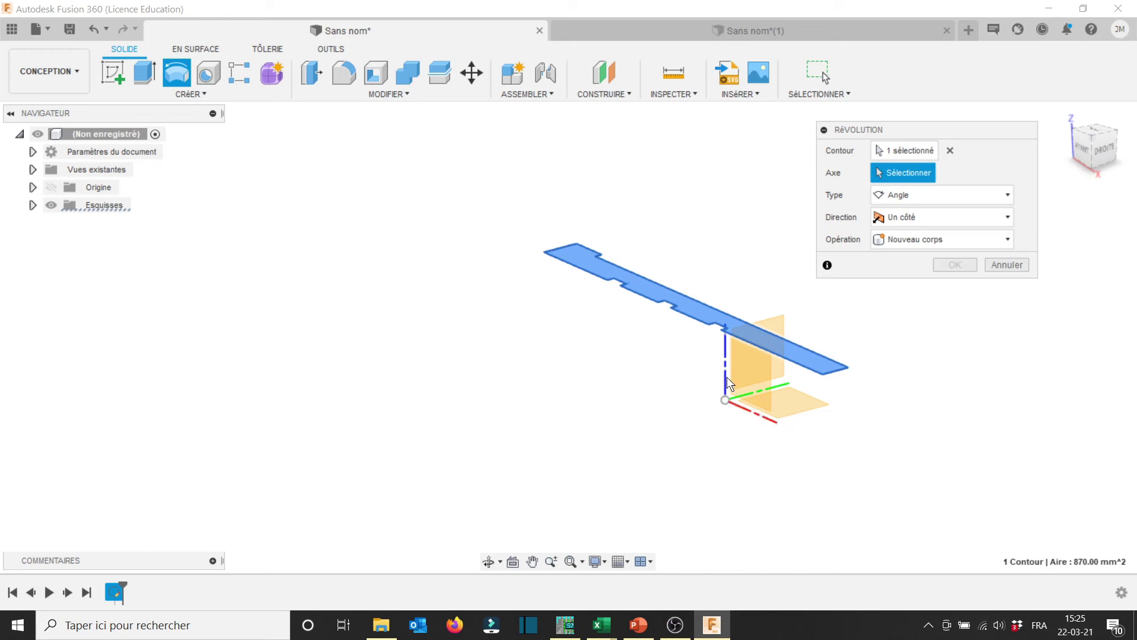
pyautogui.click(776, 392)
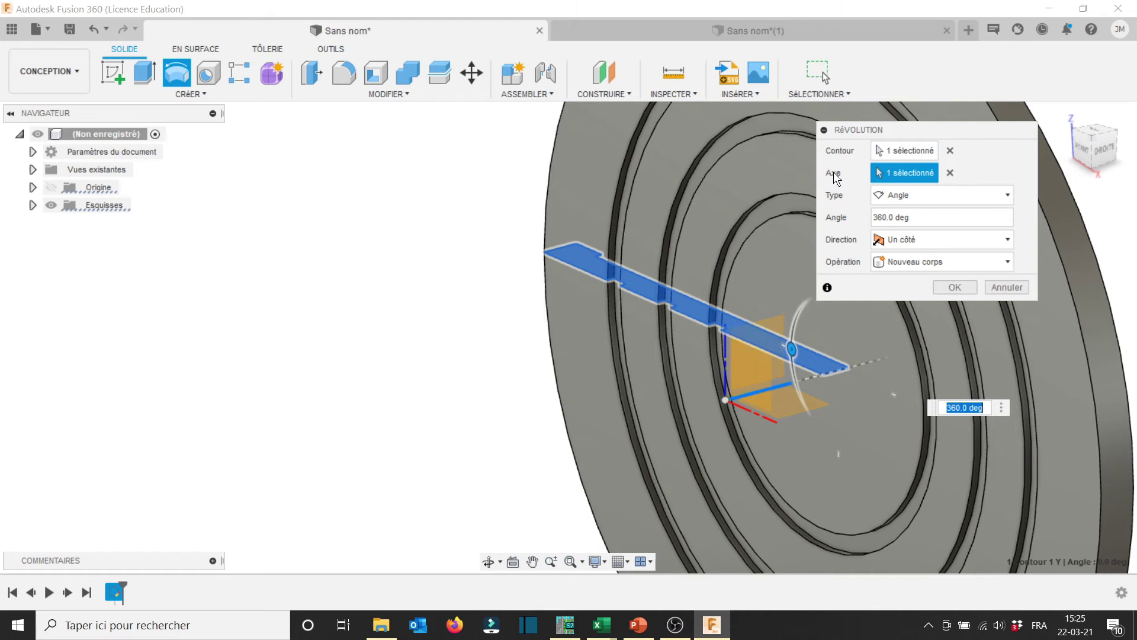
pyautogui.click(950, 172)
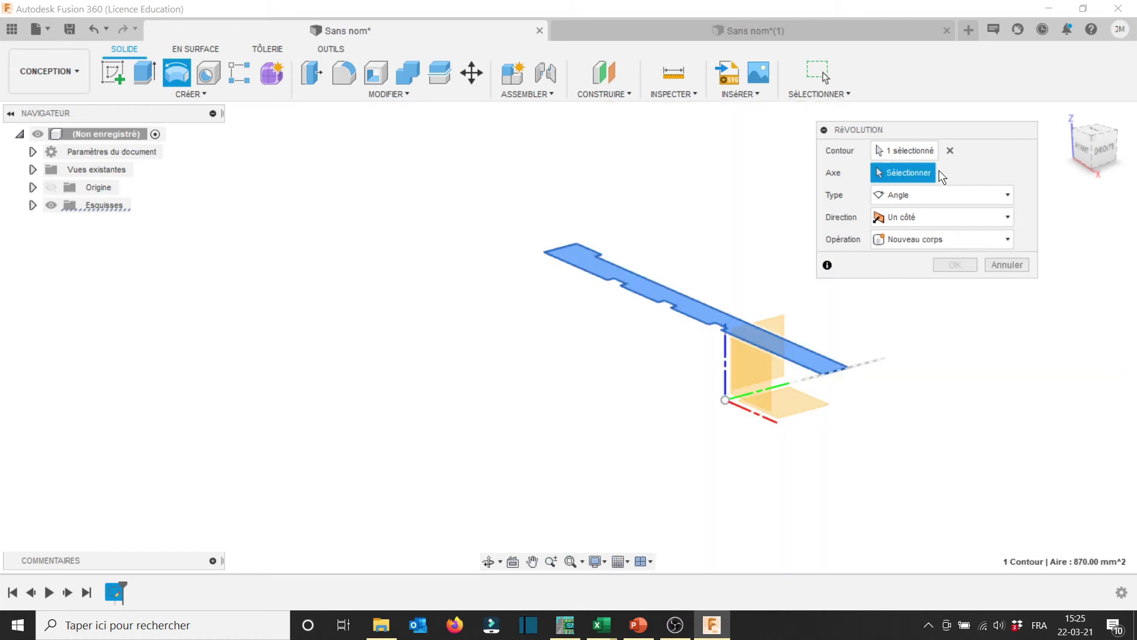
pyautogui.click(751, 414)
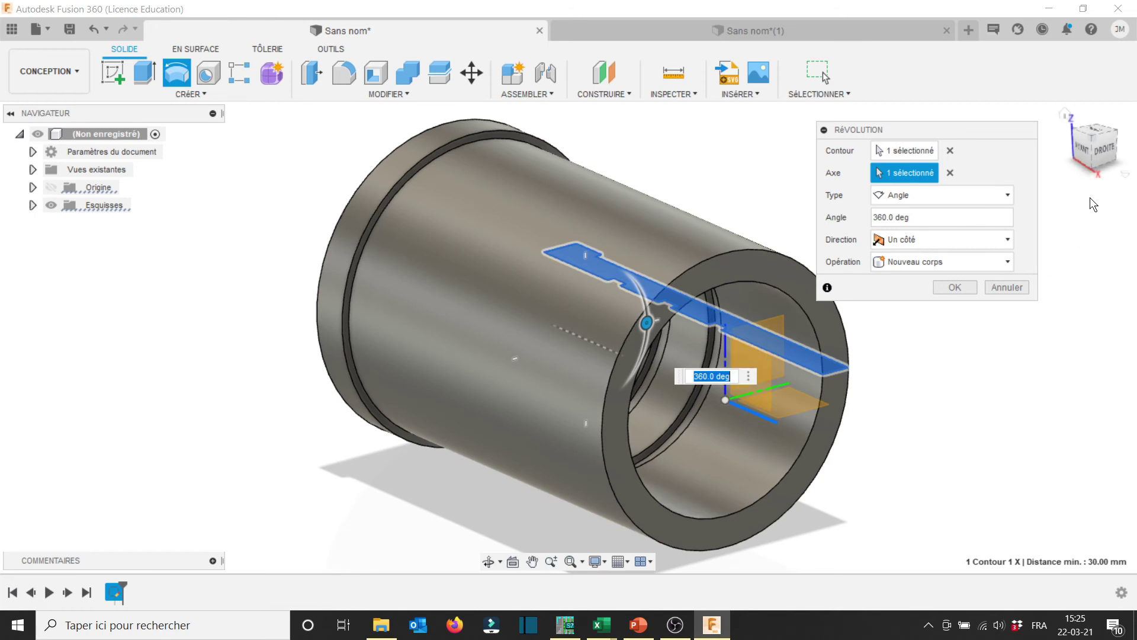
# Set the notched profile's revolve angle to 180 degrees and create the half sleeve as a new body.
pyautogui.click(1082, 155)
pyautogui.moveTo(1087, 154); pyautogui.dragTo(1082, 184)
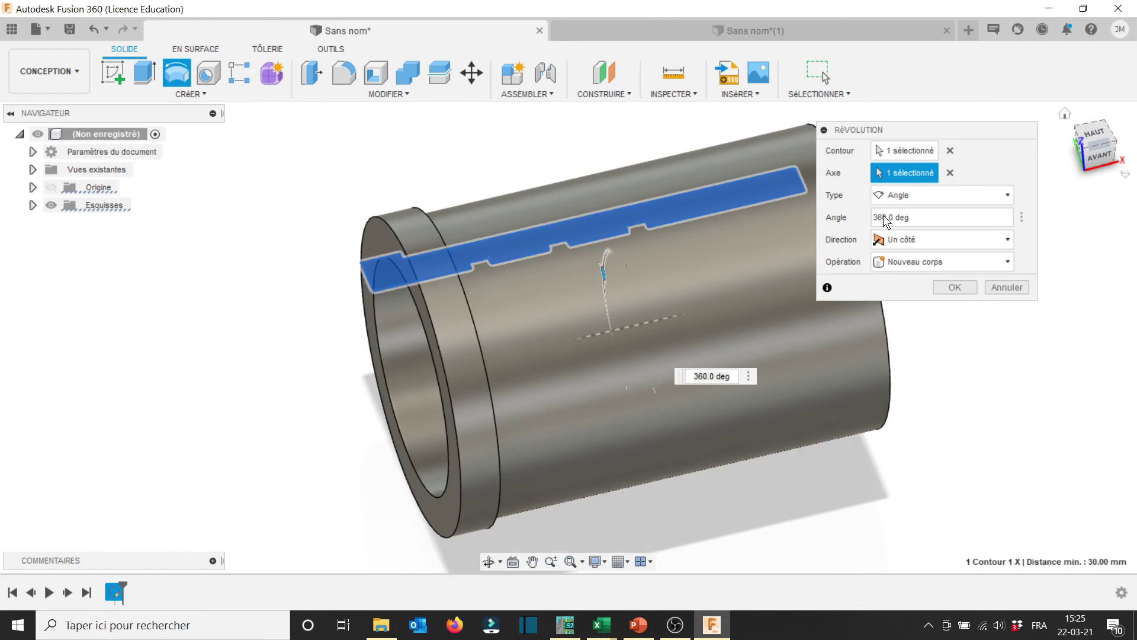
pyautogui.moveTo(889, 217); pyautogui.dragTo(848, 225)
pyautogui.write('180.')
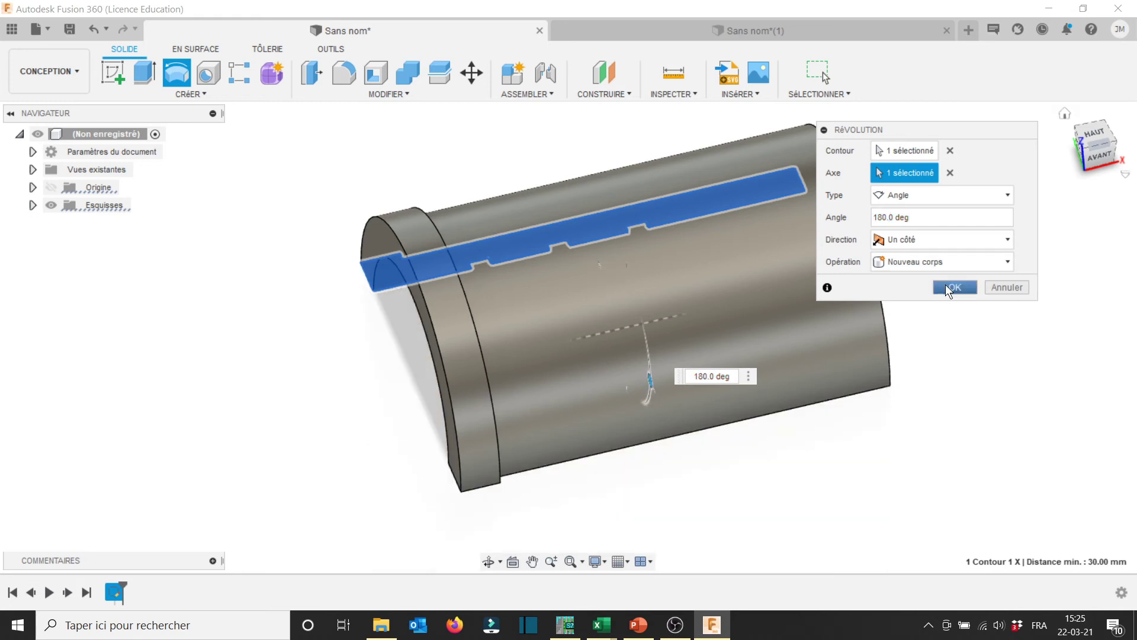
pyautogui.click(951, 286)
pyautogui.moveTo(1097, 153)
pyautogui.mouseDown()
pyautogui.moveTo(1132, 132)
pyautogui.moveTo(1136, 36)
pyautogui.moveTo(1092, 159)
pyautogui.moveTo(1136, 160)
pyautogui.moveTo(1125, 170)
pyautogui.moveTo(1084, 143)
pyautogui.moveTo(1030, 197)
pyautogui.moveTo(1005, 196)
pyautogui.moveTo(1100, 147)
pyautogui.mouseUp()
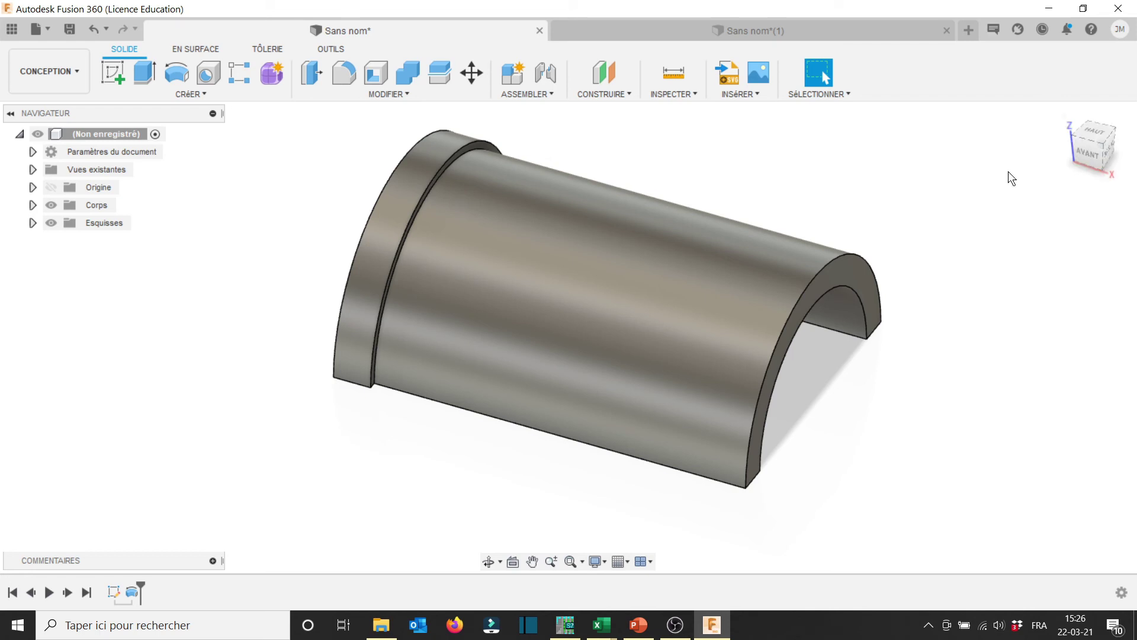
# Create a section analysis of the half sleeve on the XZ origin plane, keeping the offset distance at 0 mm.
pyautogui.click(692, 94)
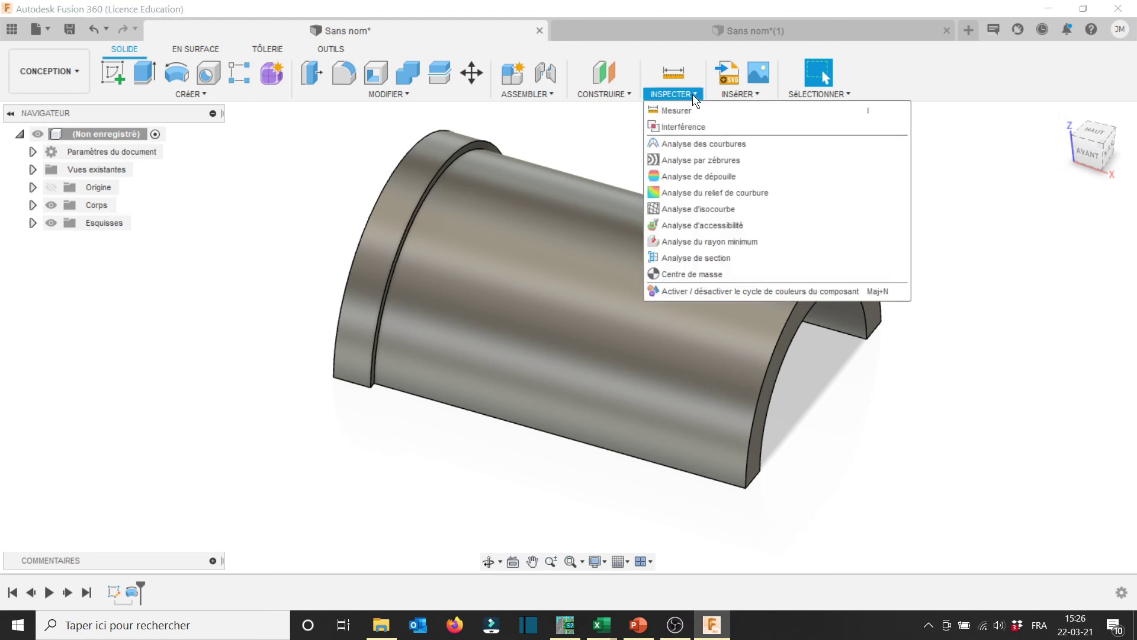
pyautogui.click(701, 258)
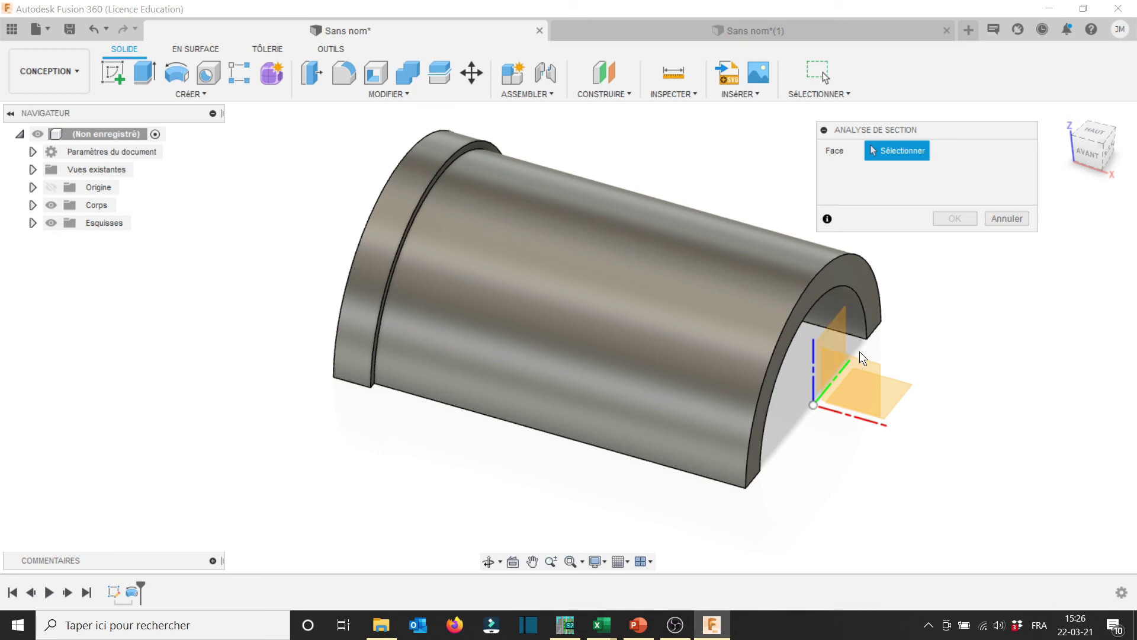
pyautogui.click(842, 380)
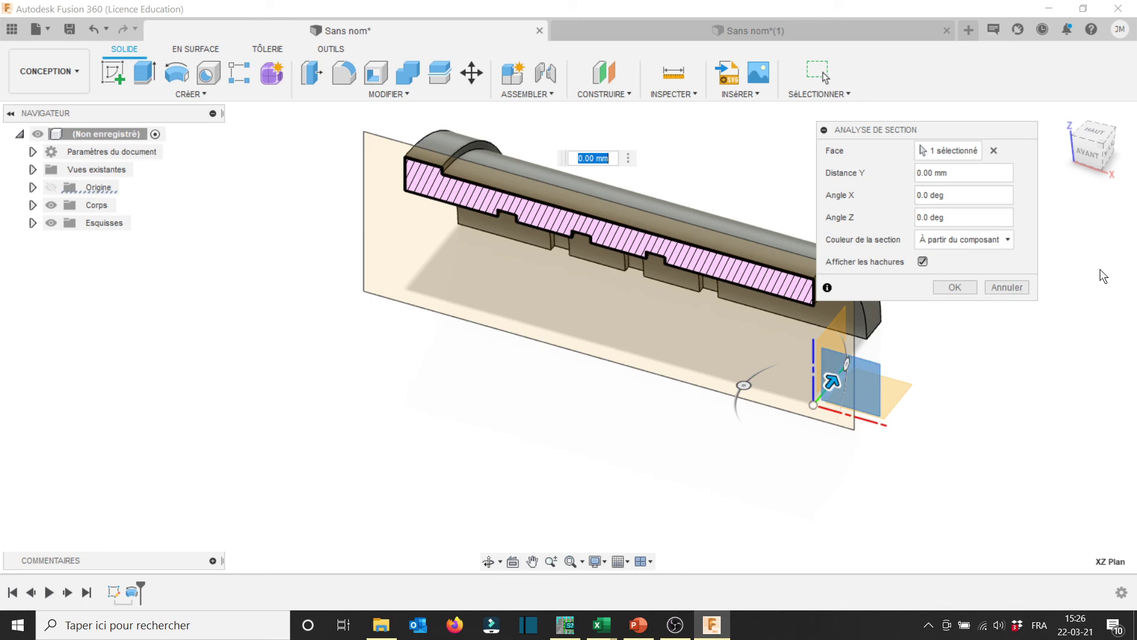
pyautogui.moveTo(832, 381)
pyautogui.mouseDown()
pyautogui.moveTo(794, 419)
pyautogui.moveTo(862, 353)
pyautogui.moveTo(832, 379)
pyautogui.mouseUp()
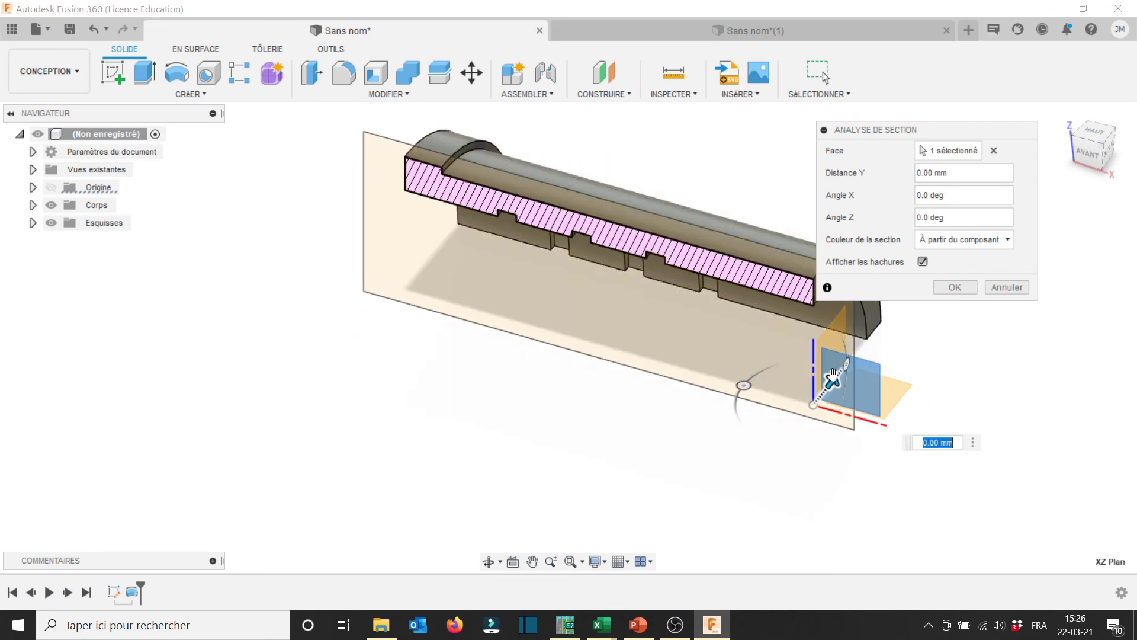
pyautogui.click(955, 288)
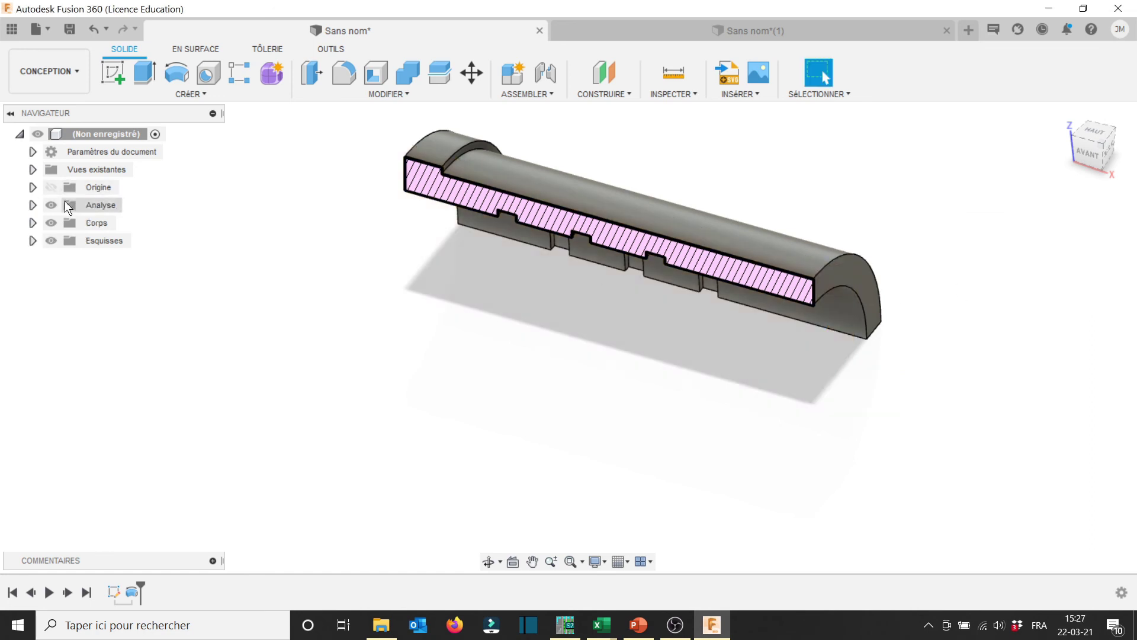
# List the saved section analyses in the browser and hide Section1 to restore the complete half sleeve.
pyautogui.click(32, 205)
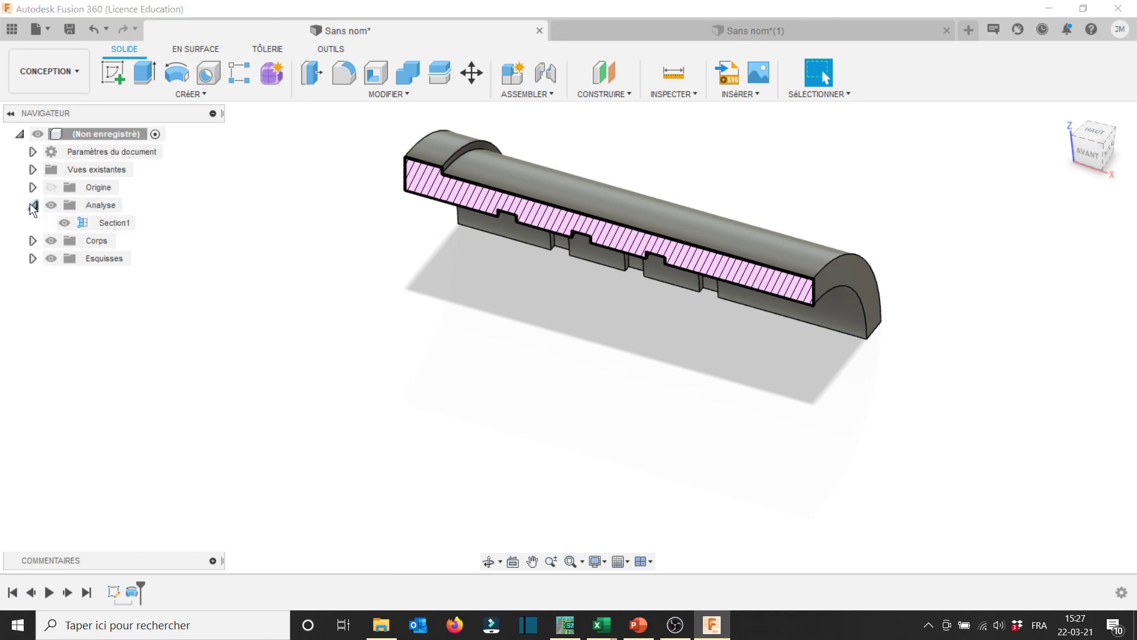
pyautogui.click(113, 222)
pyautogui.click(65, 223)
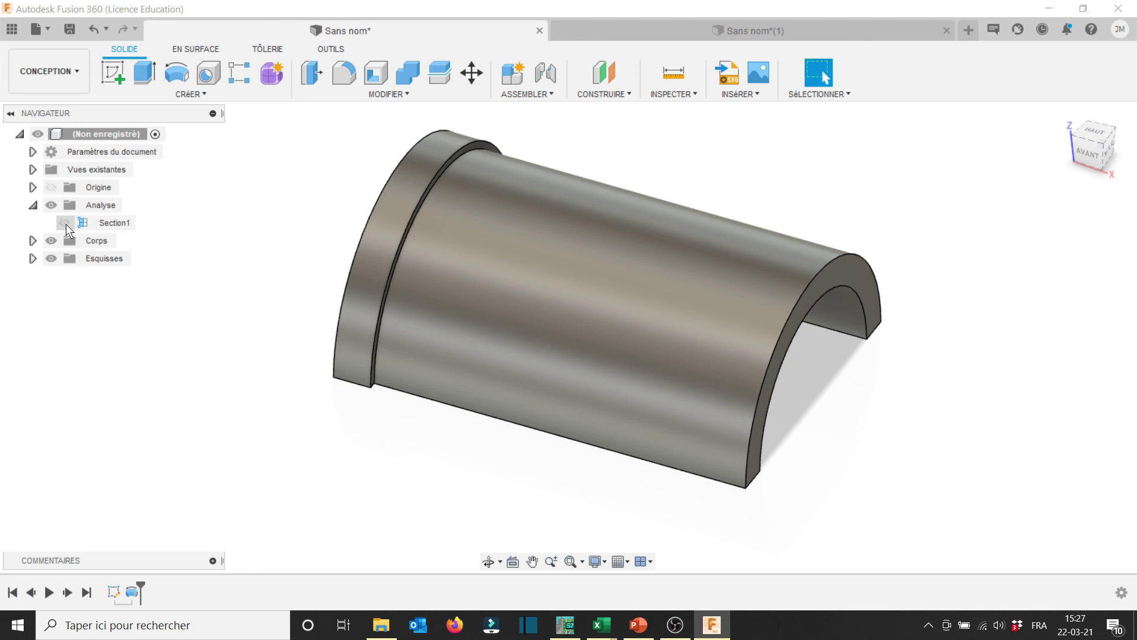
# Create a second section analysis of the half sleeve on the YZ origin plane, offset by -65 mm.
pyautogui.click(1089, 155)
pyautogui.moveTo(1095, 153)
pyautogui.mouseDown()
pyautogui.moveTo(1124, 151)
pyautogui.moveTo(1072, 183)
pyautogui.moveTo(1091, 155)
pyautogui.mouseUp()
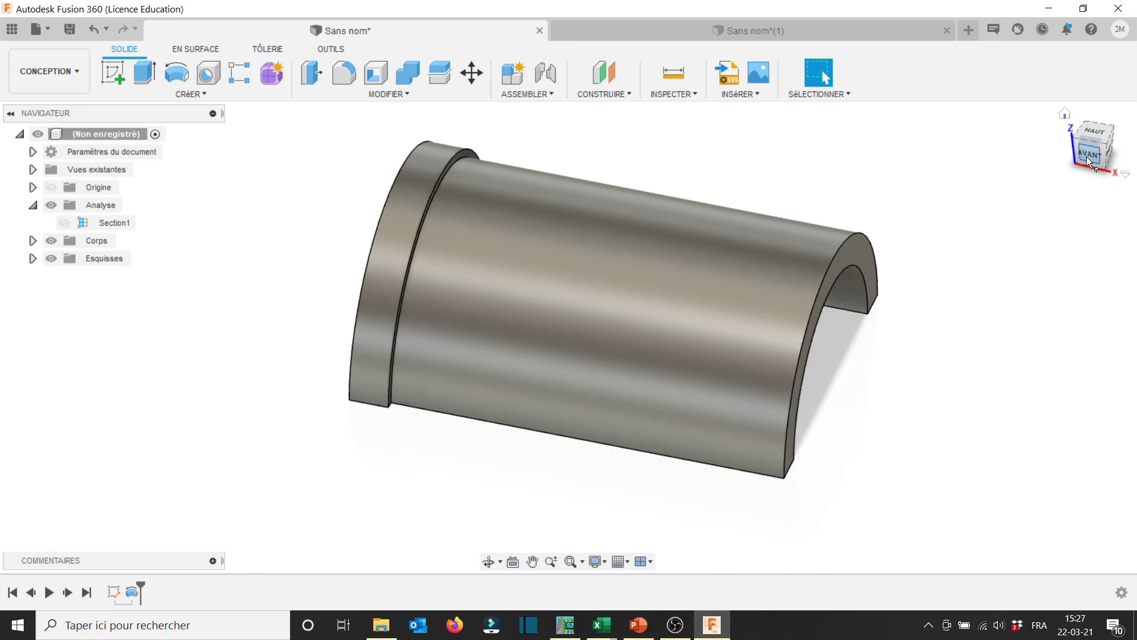
pyautogui.click(697, 97)
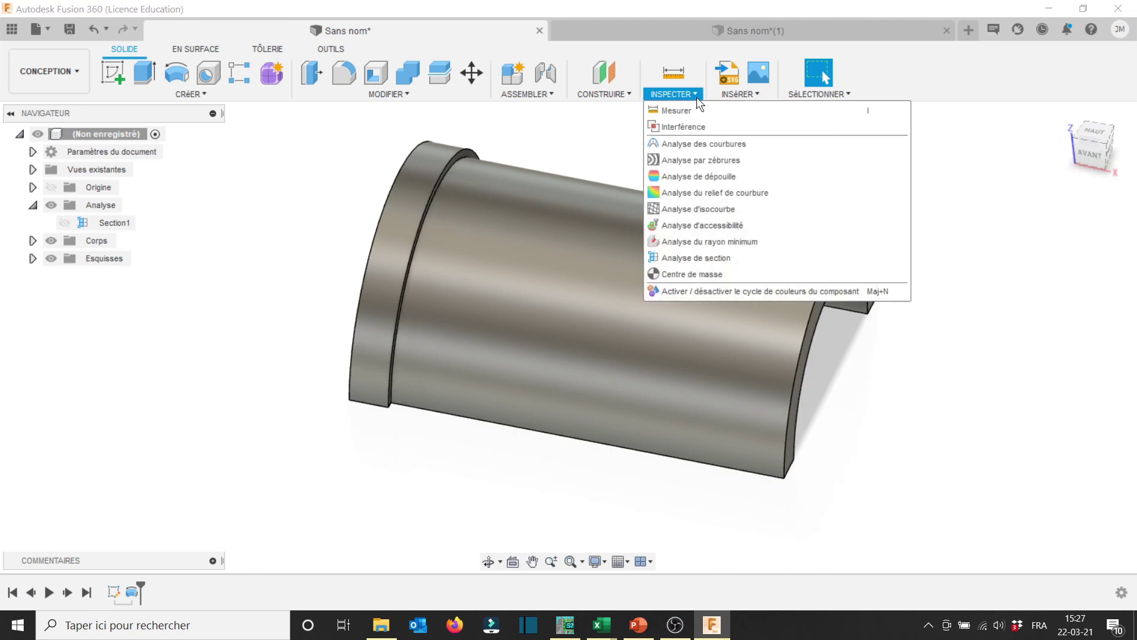
pyautogui.click(706, 261)
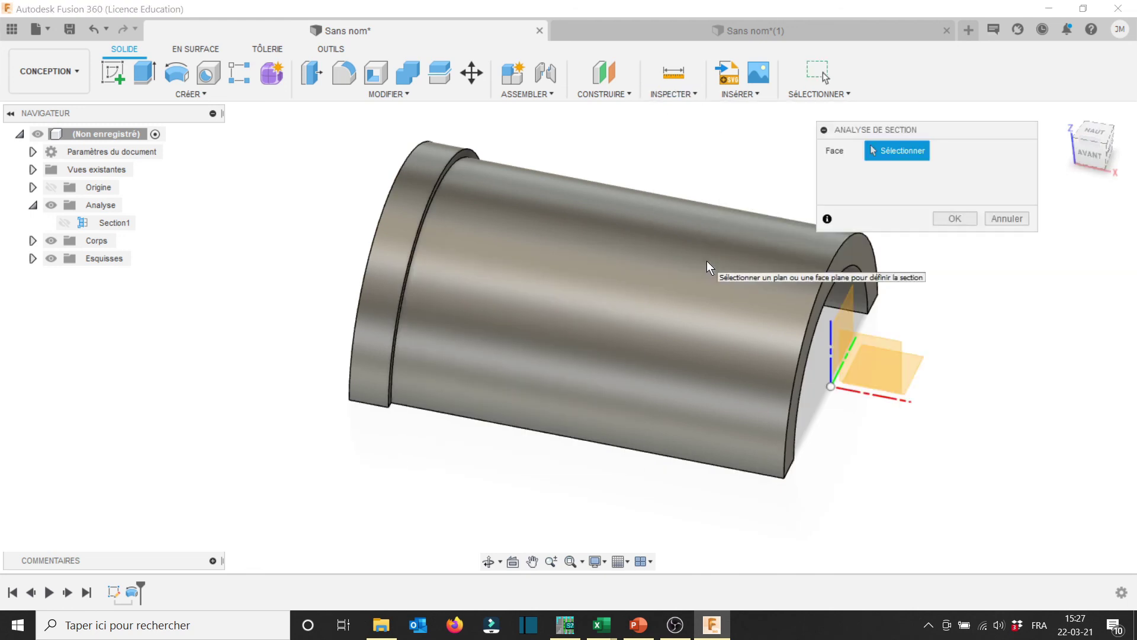
pyautogui.click(848, 312)
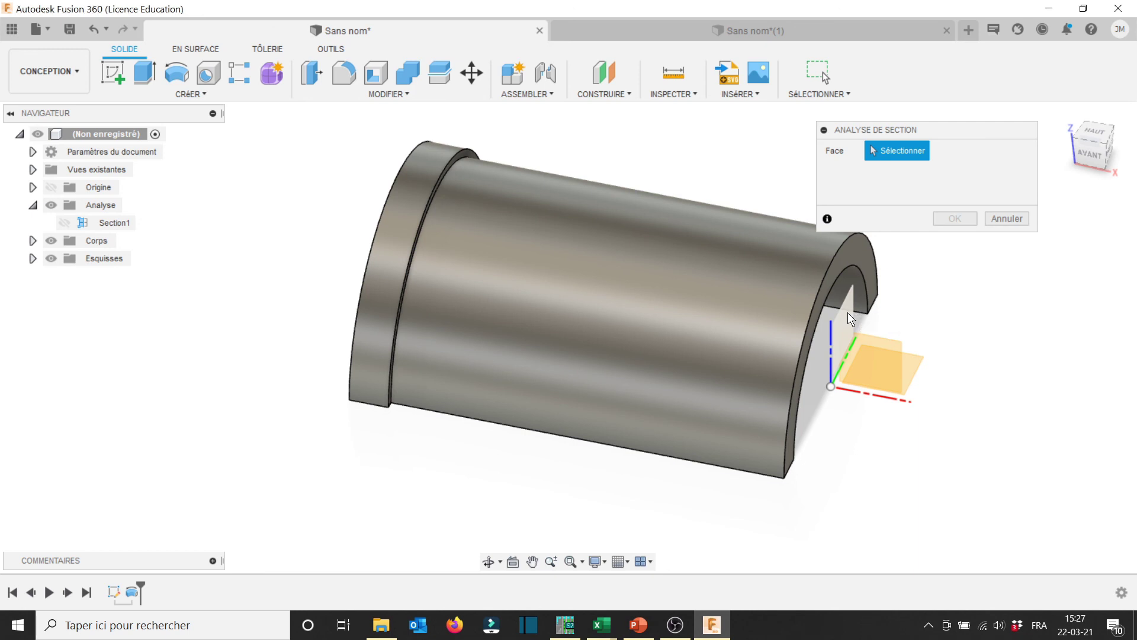
pyautogui.moveTo(870, 393); pyautogui.dragTo(618, 345)
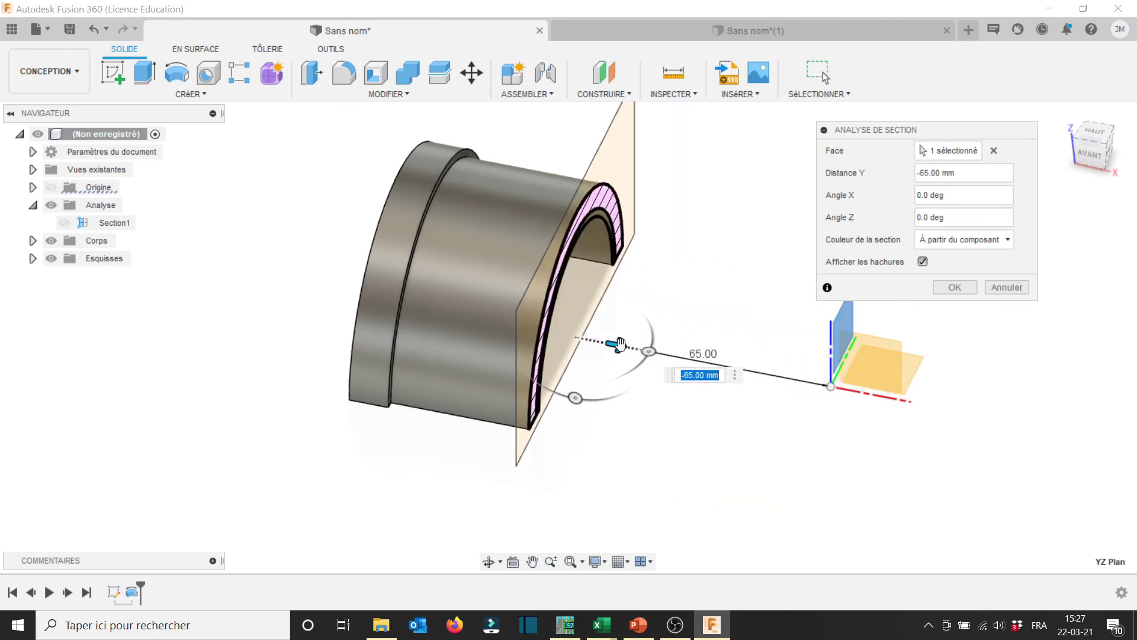
pyautogui.click(955, 288)
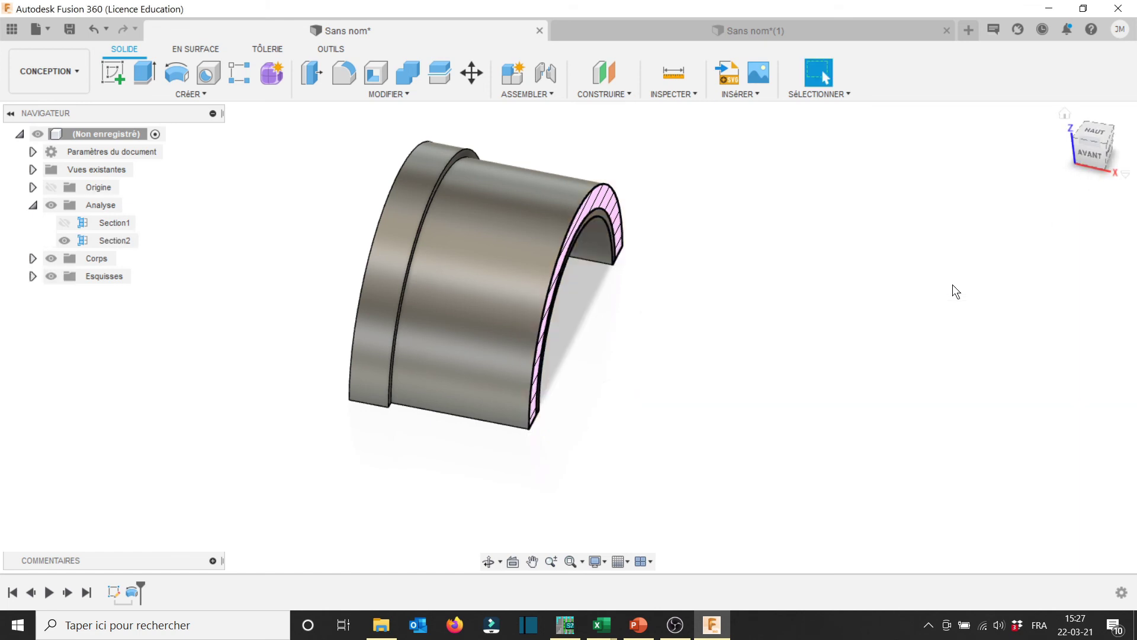
# Examine the crosswise cut, switch the display from Section2 to Section1, and hide both sections to show the whole sleeve.
pyautogui.moveTo(1092, 156)
pyautogui.mouseDown()
pyautogui.moveTo(1073, 157)
pyautogui.moveTo(1062, 137)
pyautogui.moveTo(1092, 158)
pyautogui.mouseUp()
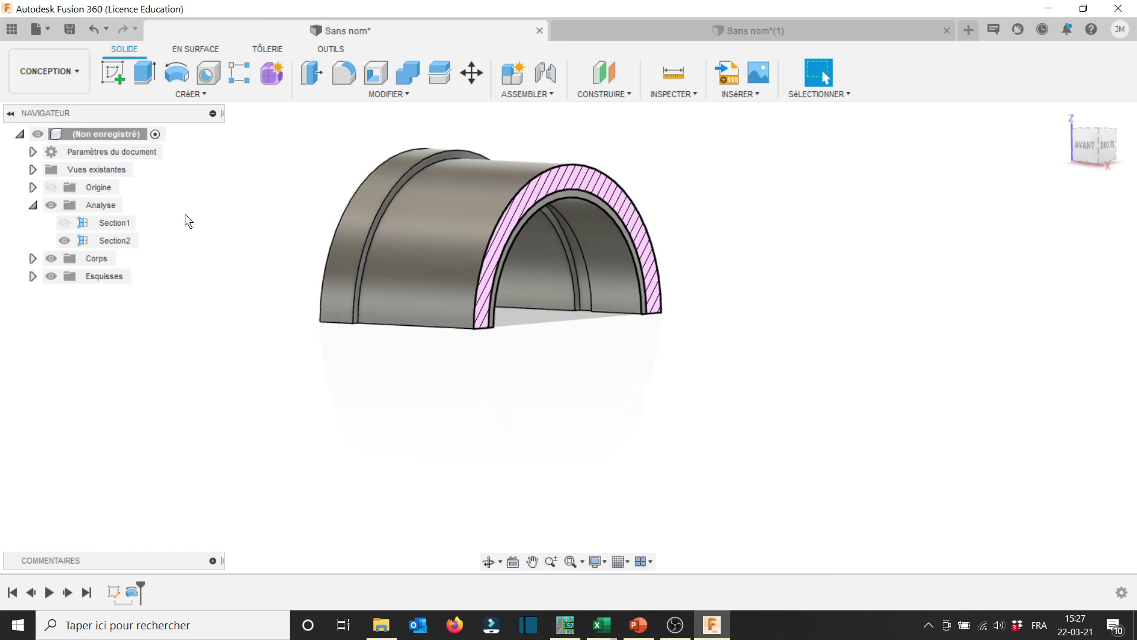
pyautogui.click(63, 237)
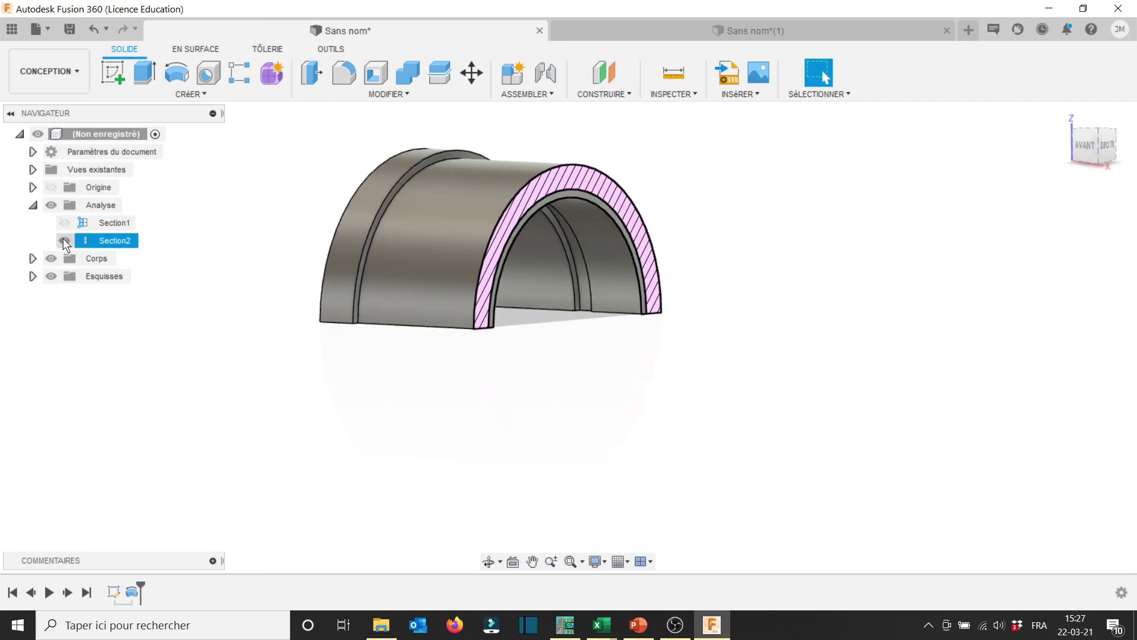
pyautogui.click(62, 225)
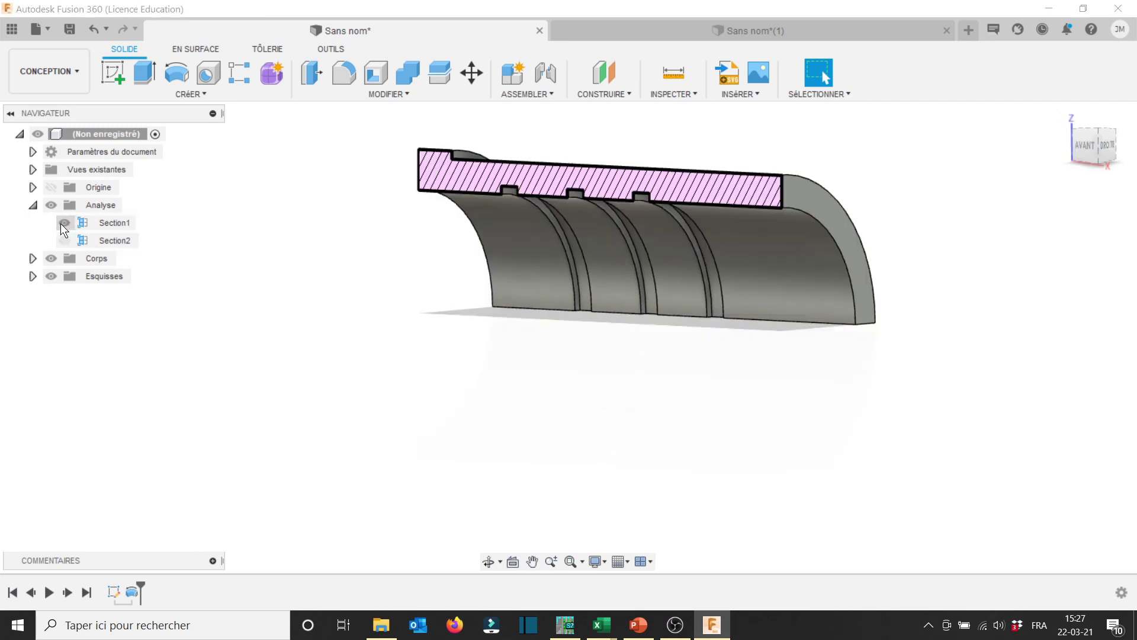
pyautogui.click(63, 223)
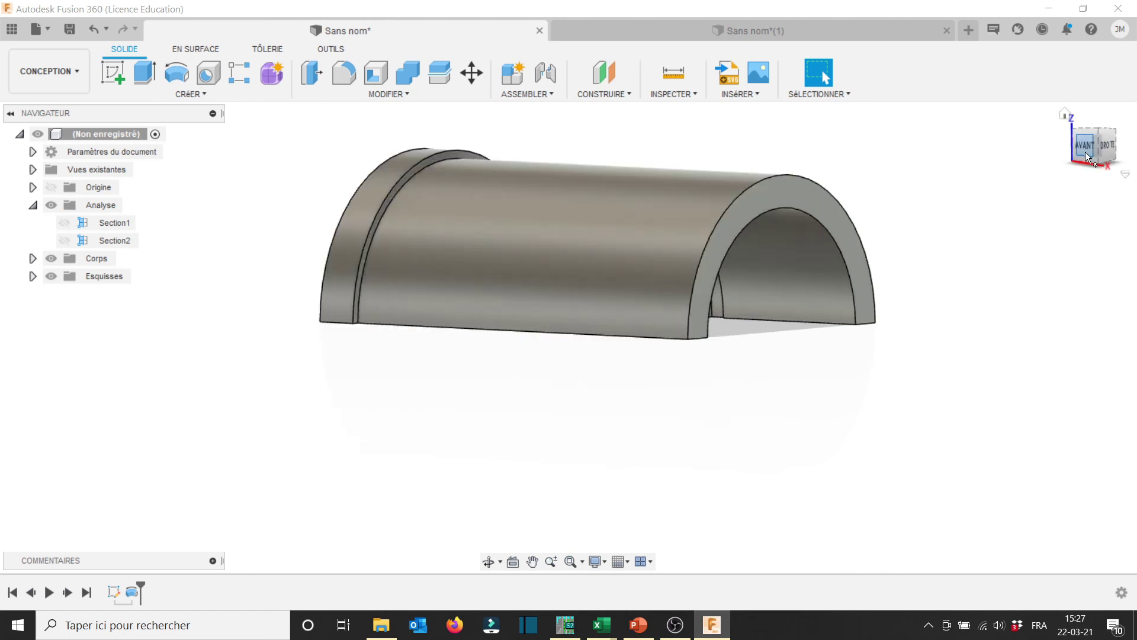
pyautogui.click(1084, 145)
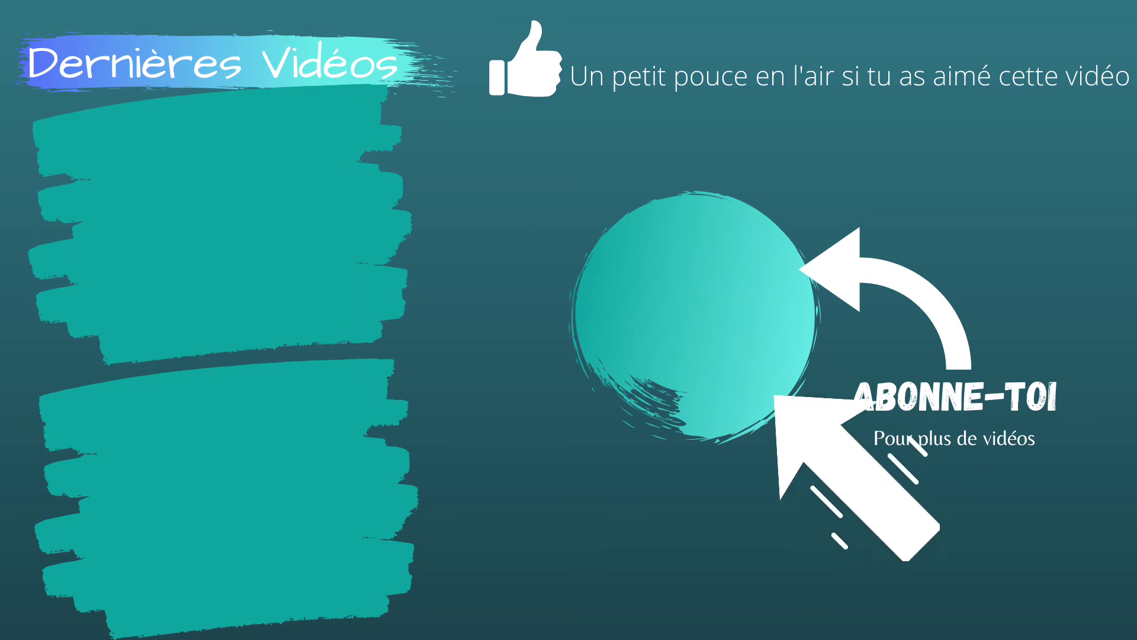